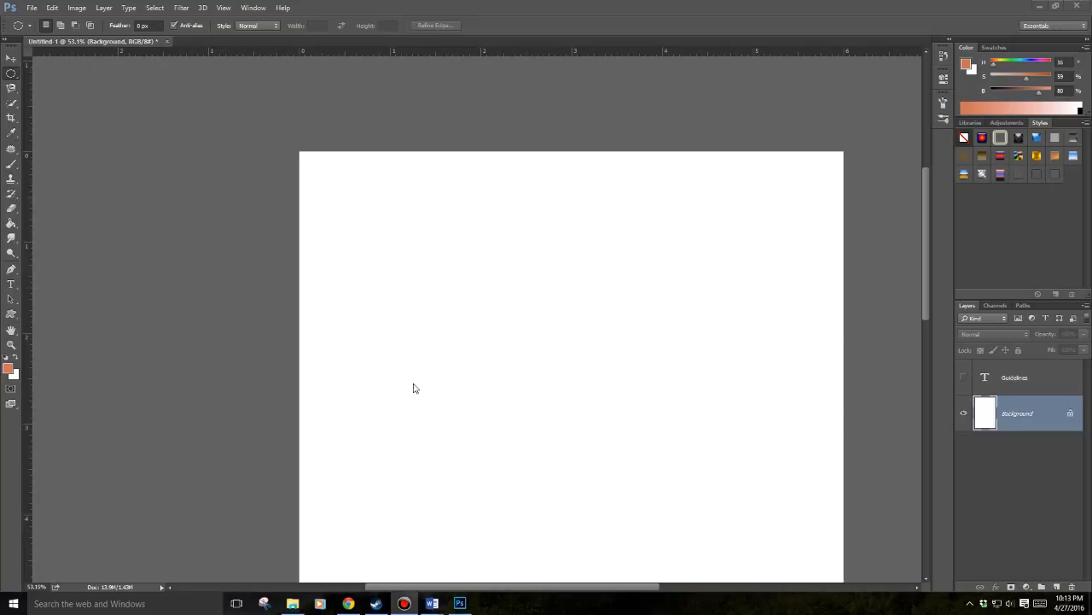
Make the hidden Guidelines text layer visible
scroll(615, 398, "down", 1)
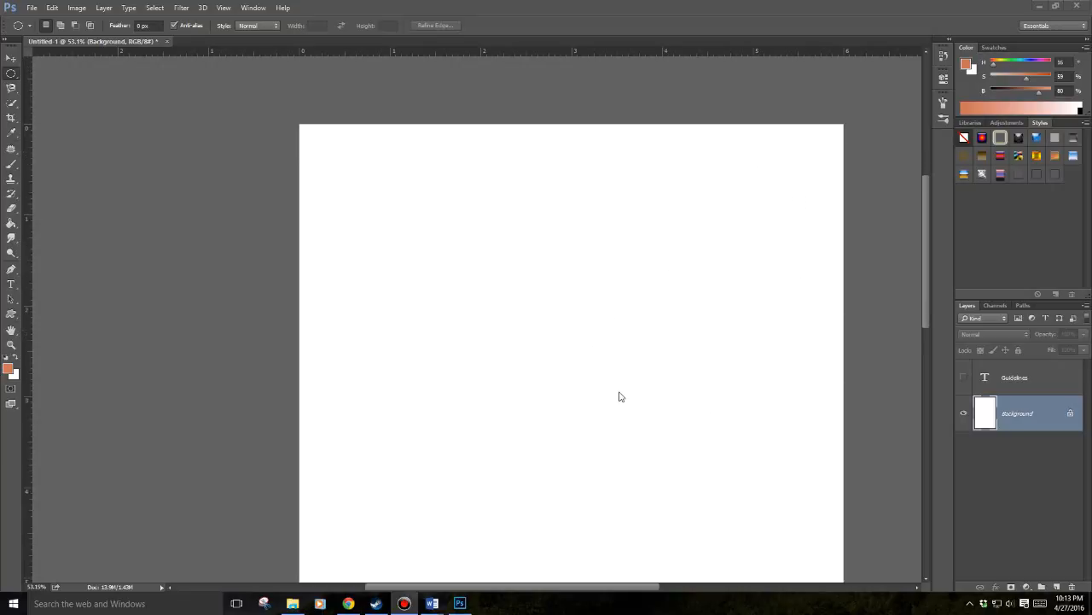
scroll(620, 397, "down", 1)
scroll(620, 396, "right", 2)
scroll(695, 398, "up", 1)
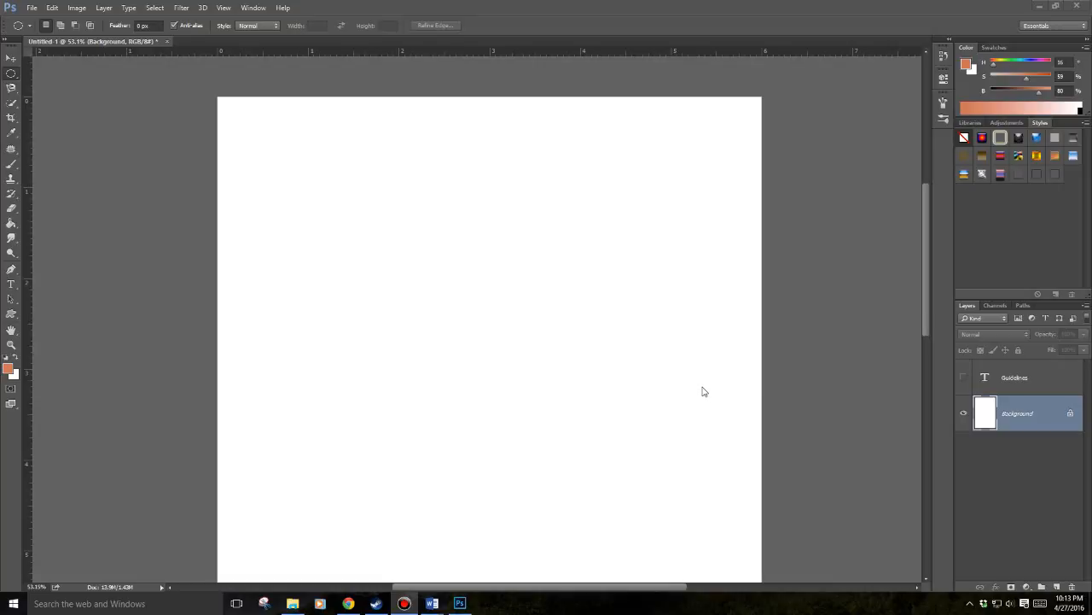
left_click(964, 376)
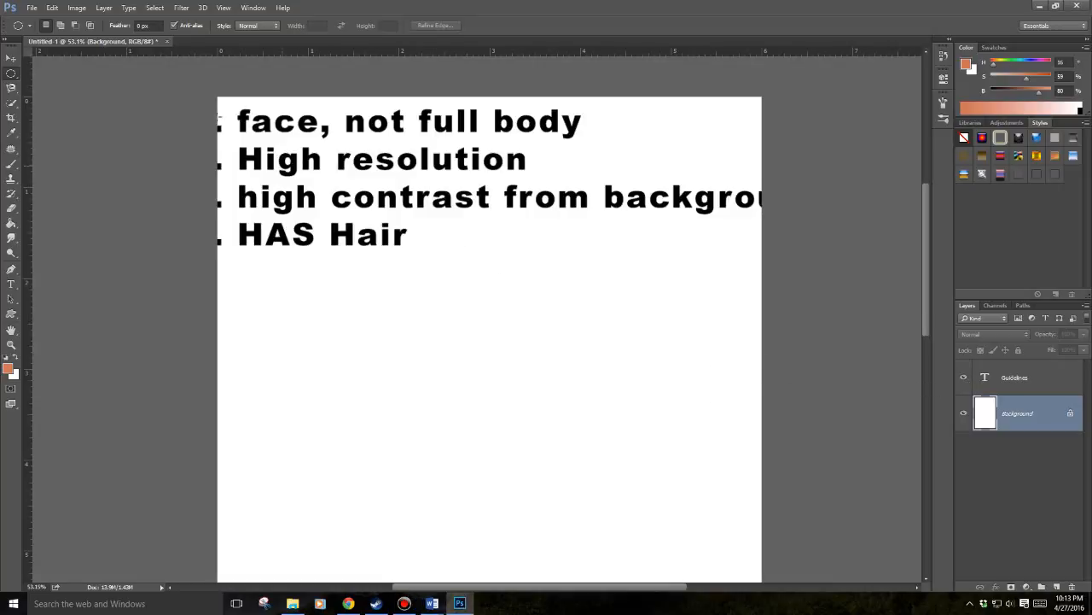
Move the Guidelines text lower on the page and scale it down until all four lines fit the page width
left_click(11, 57)
left_click_drag(350, 219, 329, 214)
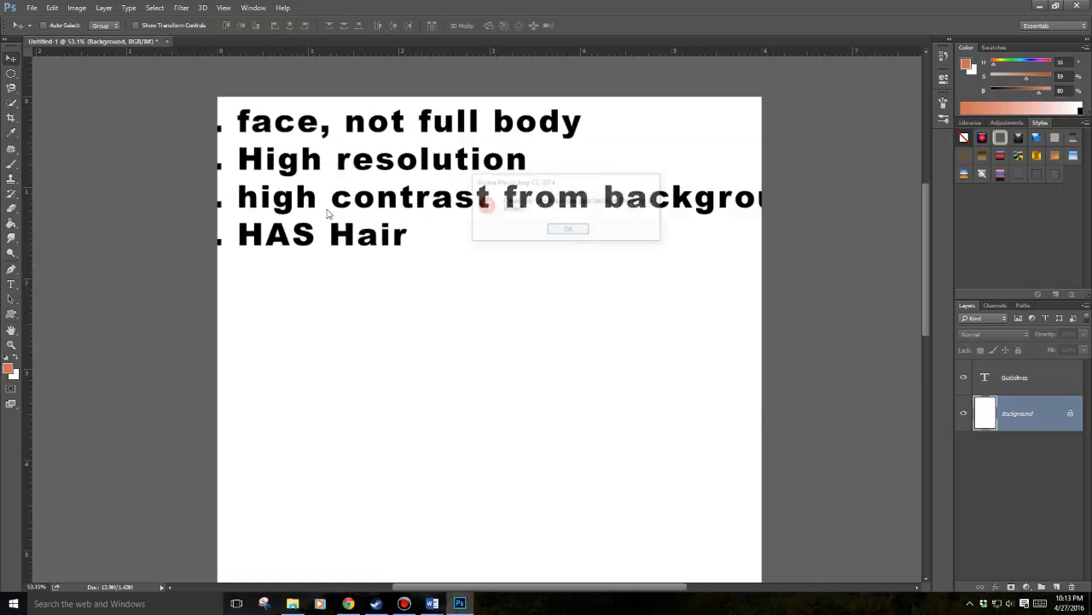
left_click(564, 228)
left_click(1041, 383)
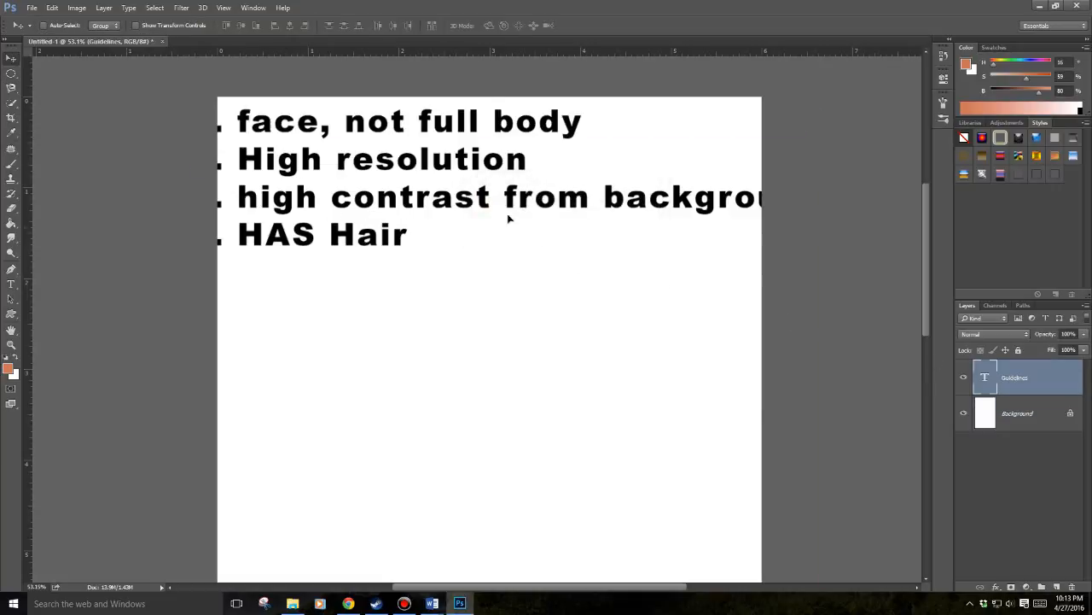
left_click_drag(507, 217, 580, 303)
key("ctrl+t")
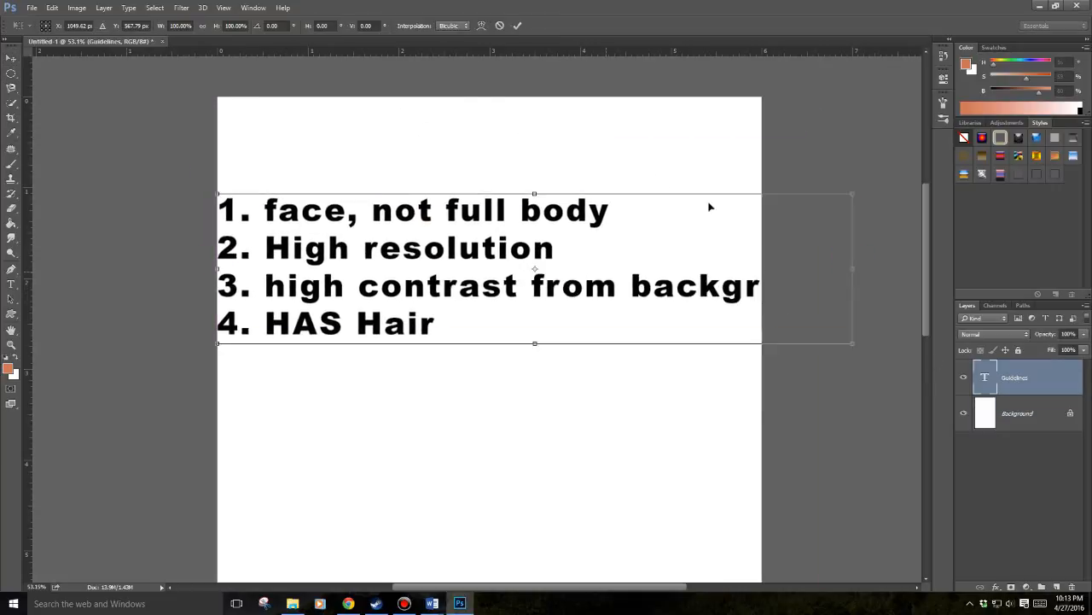
left_click_drag(853, 200, 761, 216)
left_click_drag(689, 270, 547, 279)
key("Return")
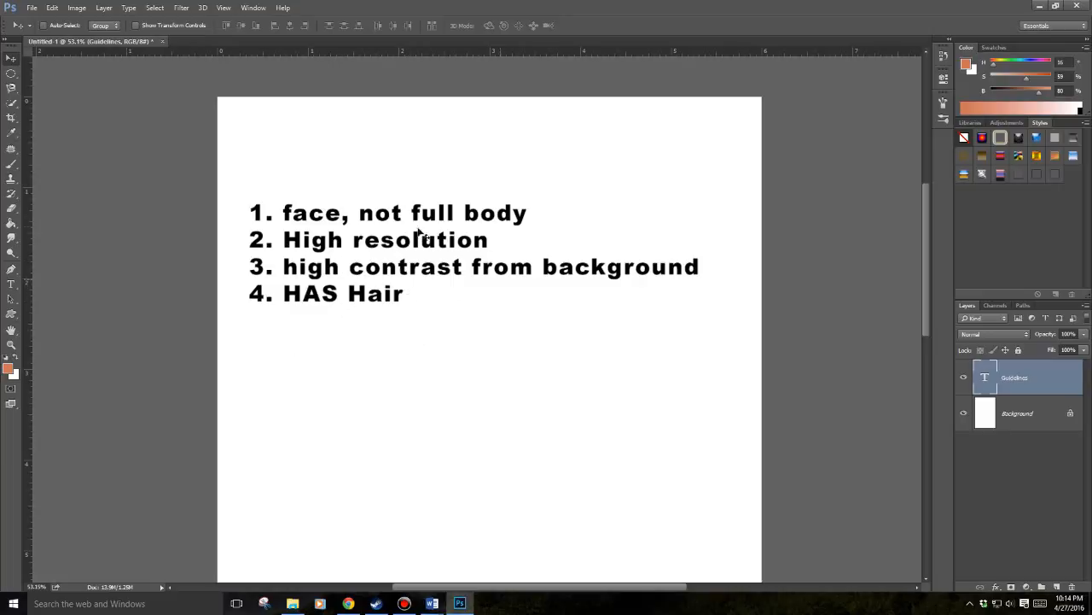
Switch to Chrome and compare the front-facing long-haired Jennifer Lawrence portrait with the short-haired side-angle one
left_click(348, 603)
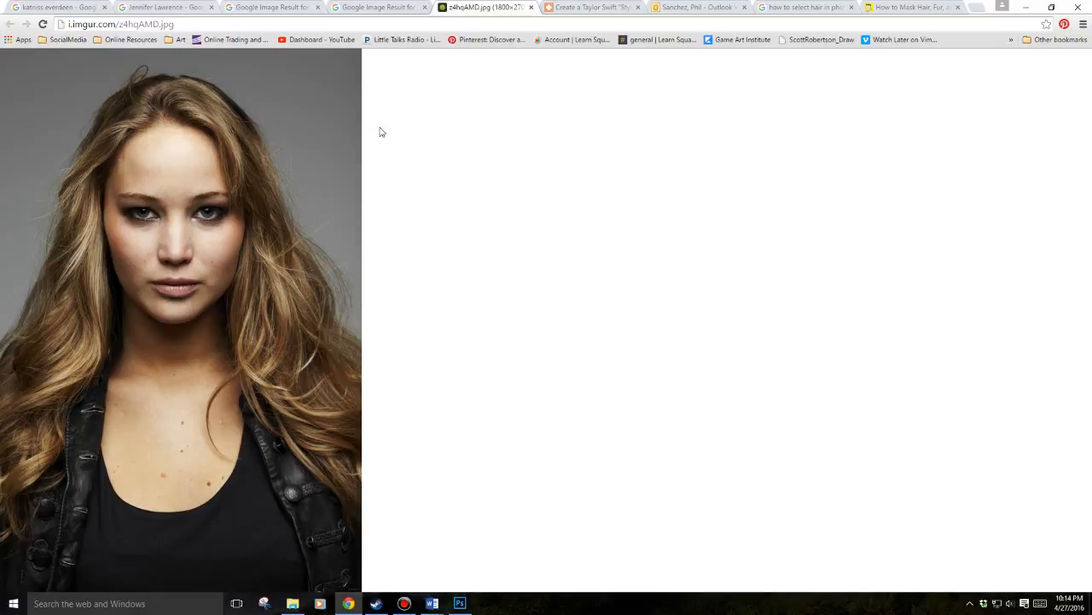
left_click(395, 7)
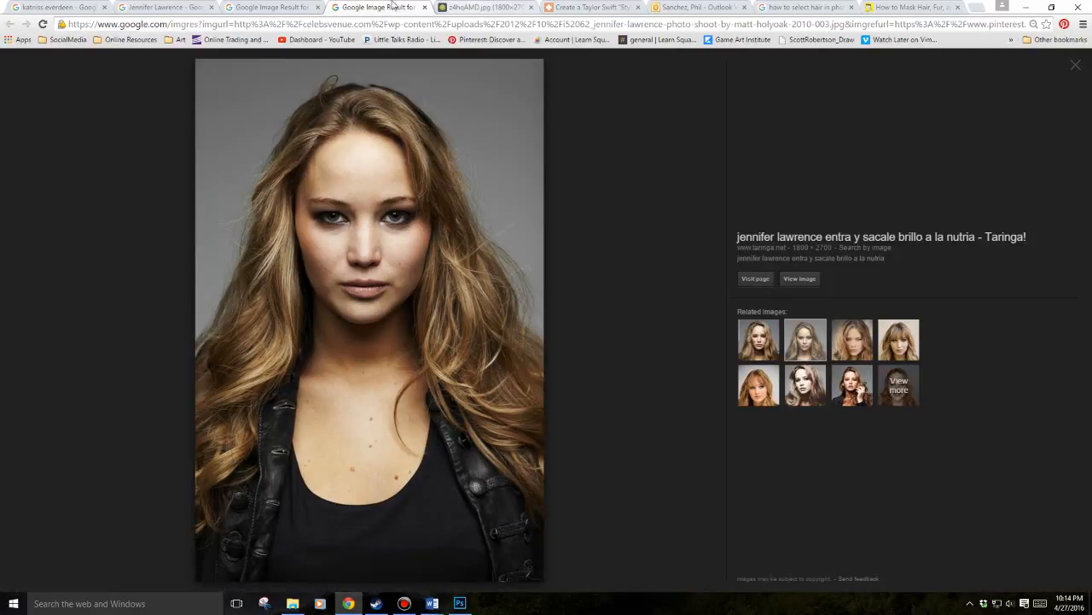
left_click(294, 6)
left_click(359, 7)
left_click(294, 7)
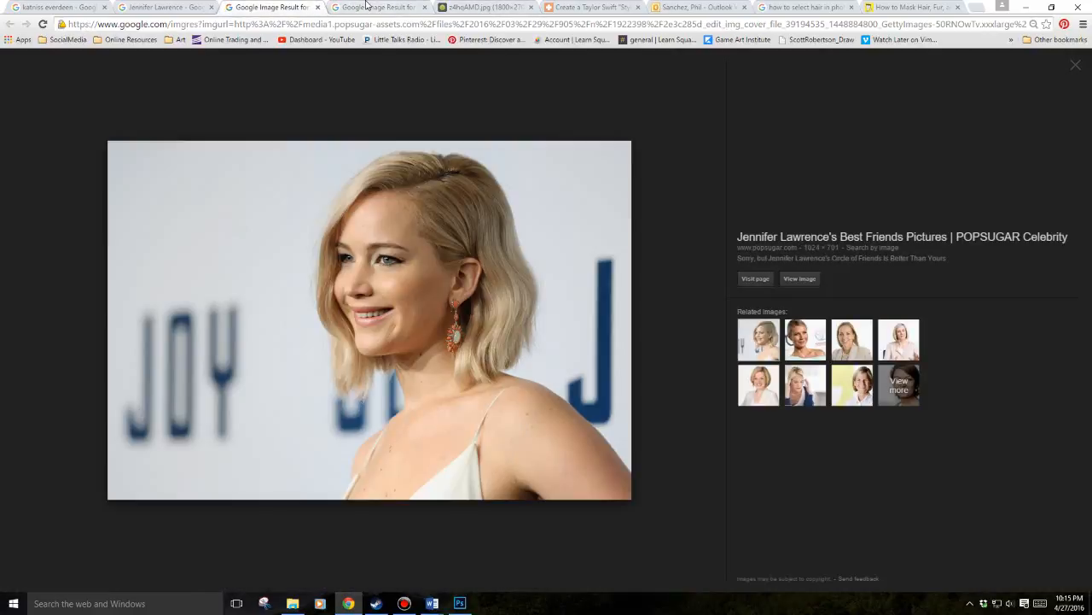
left_click(367, 7)
left_click(290, 7)
left_click(367, 7)
left_click(286, 7)
Check both Jennifer Lawrence photos against the face framing and high-resolution guidelines in the Photoshop document
left_click(460, 603)
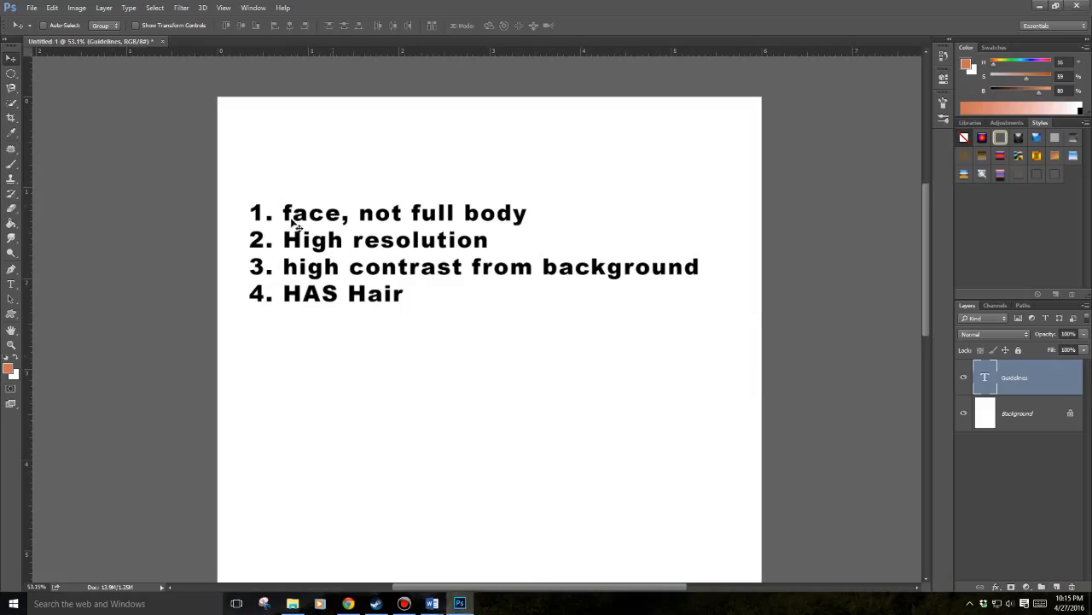
left_click(348, 604)
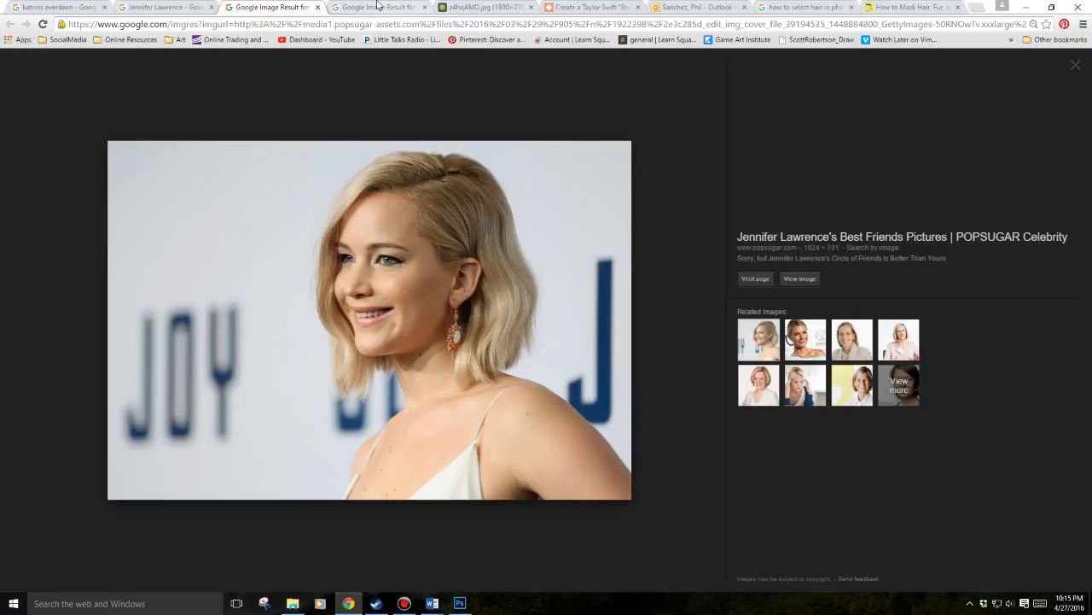
key("ctrl+Tab")
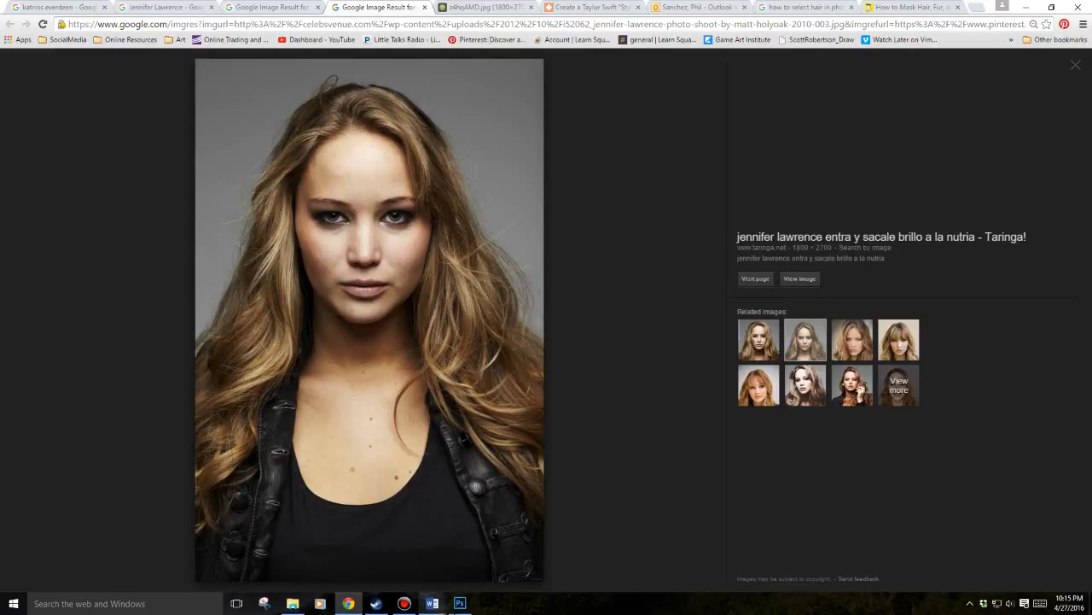
left_click(460, 602)
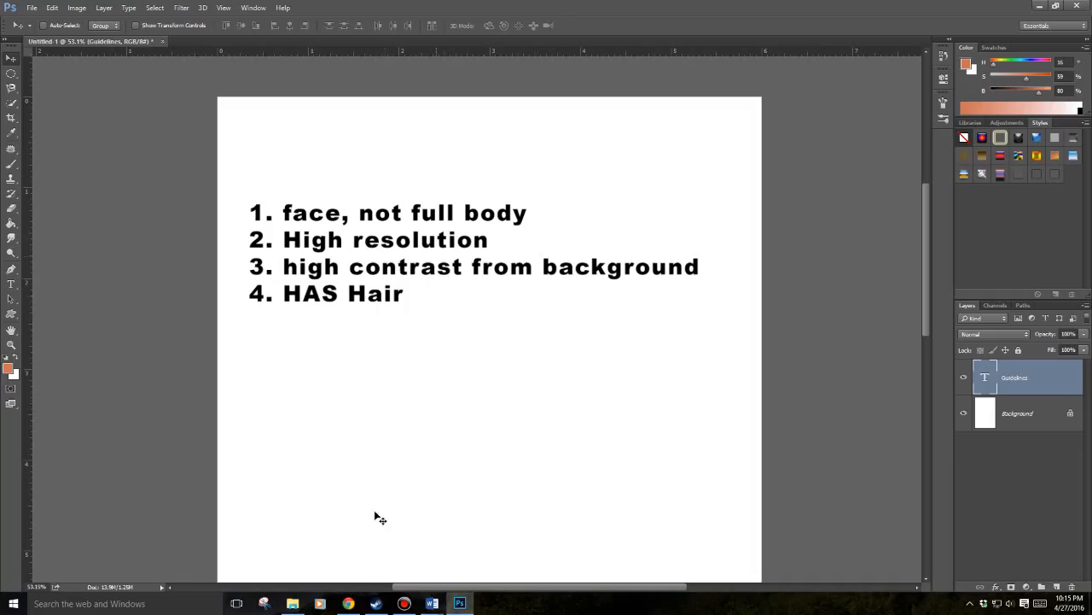
left_click(348, 603)
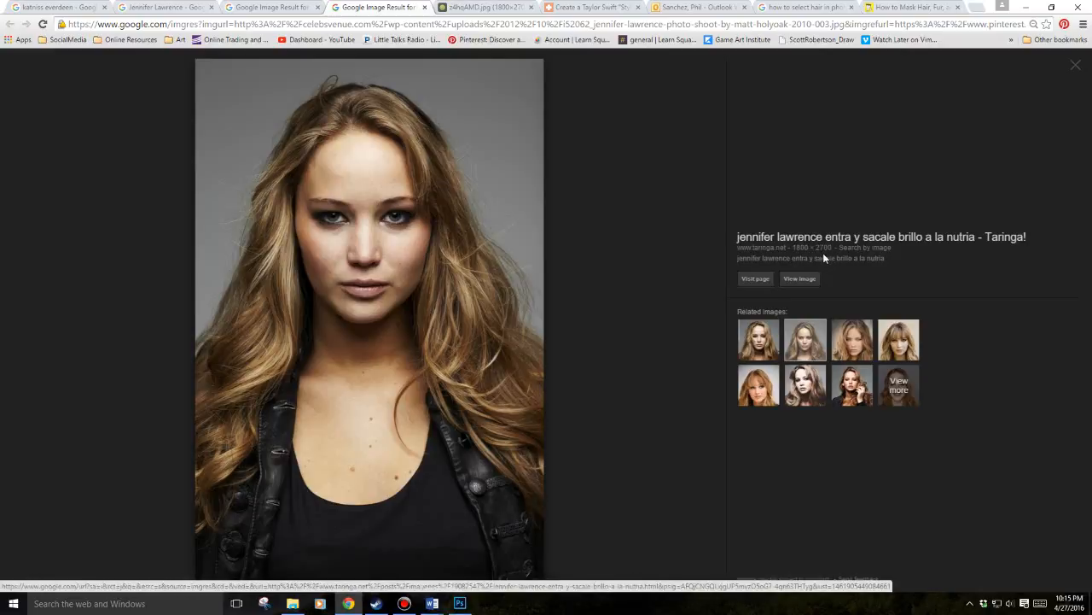
left_click(306, 6)
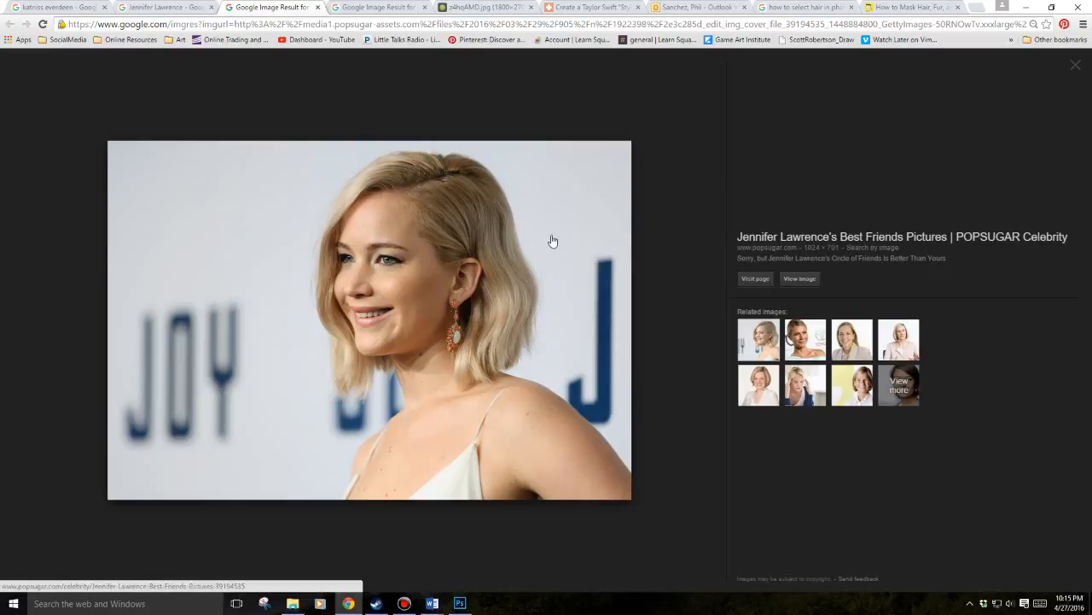
Read the guidelines in Photoshop again and examine how strongly the subject contrasts with the background in each Chrome photo
left_click(459, 603)
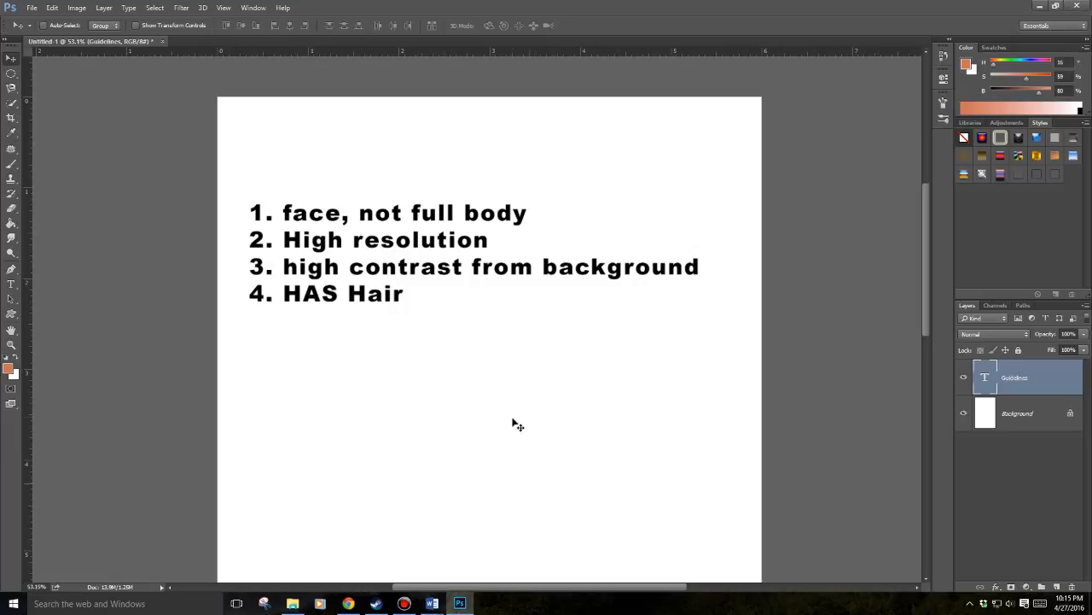
left_click(461, 603)
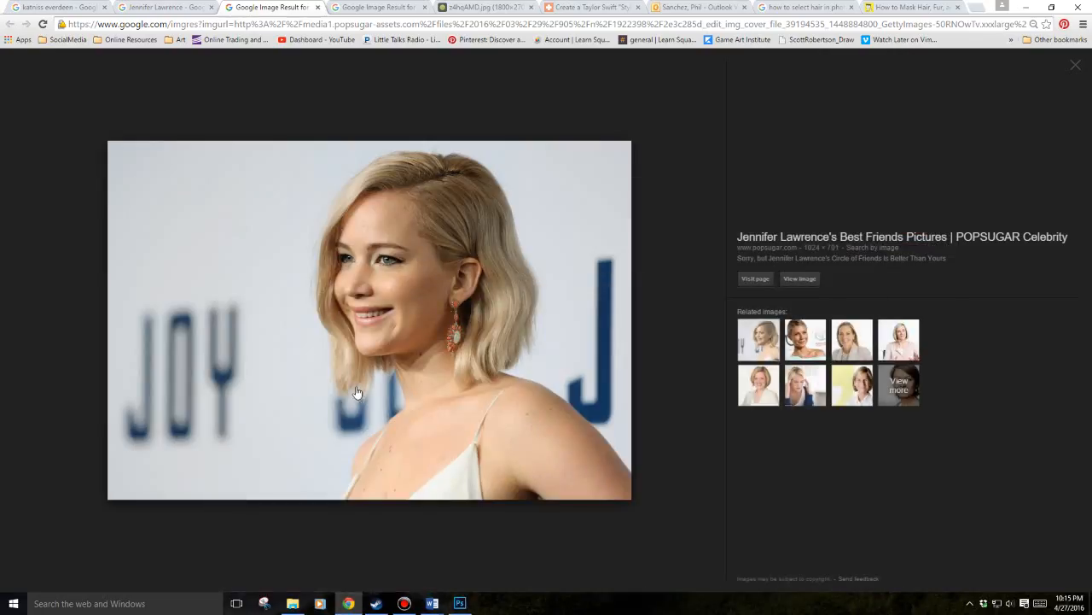
left_click(360, 5)
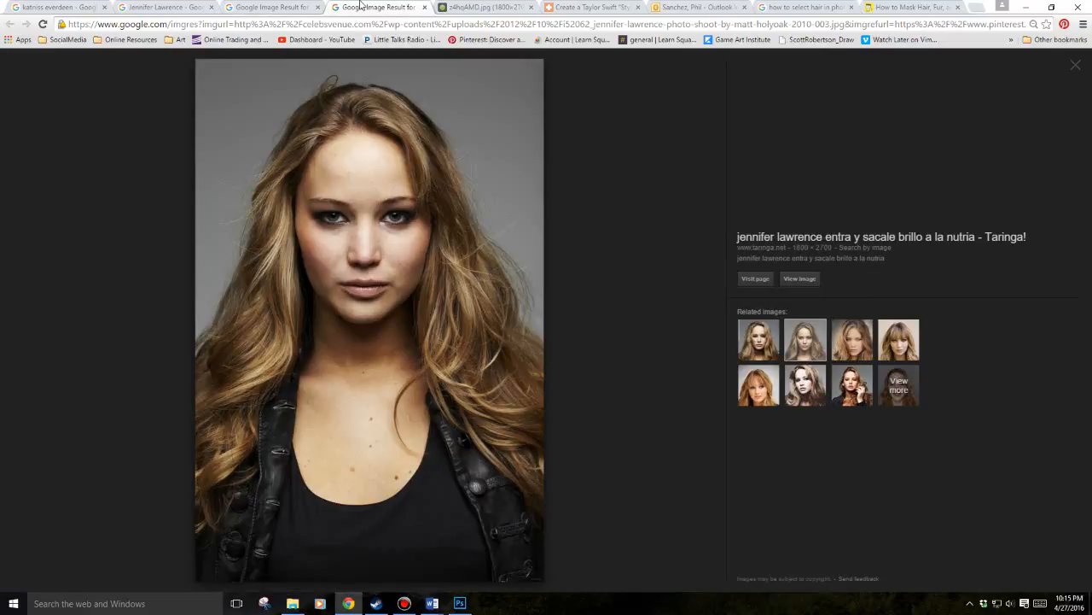
left_click(271, 7)
left_click(364, 6)
key("ctrl+shift+Tab")
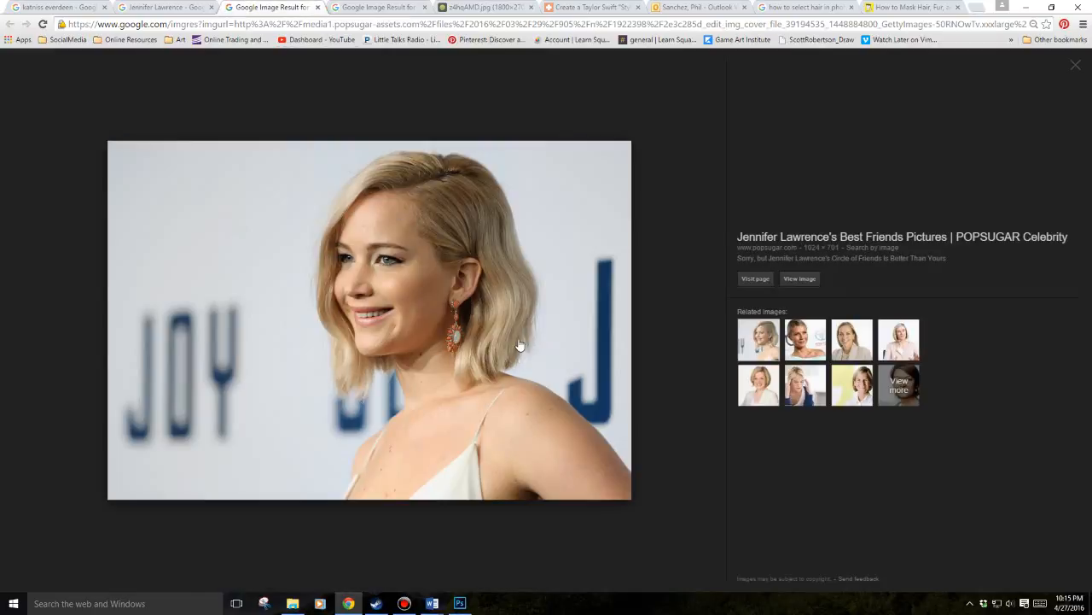
left_click(461, 606)
left_click(349, 604)
left_click(378, 7)
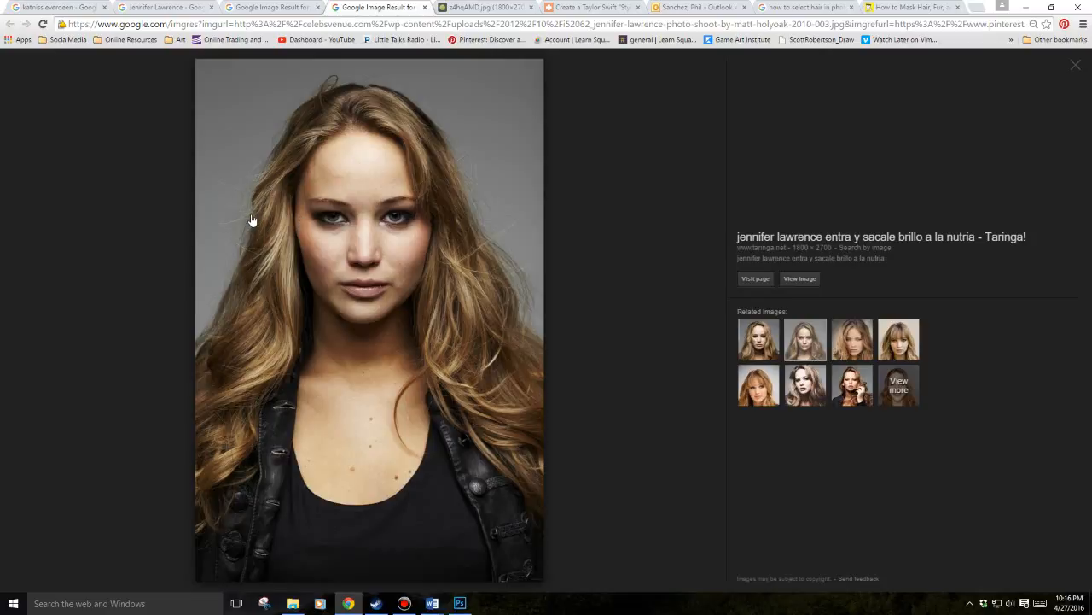
Review the hair guideline in Photoshop and compare the hair in the two portraits in Chrome
left_click(466, 609)
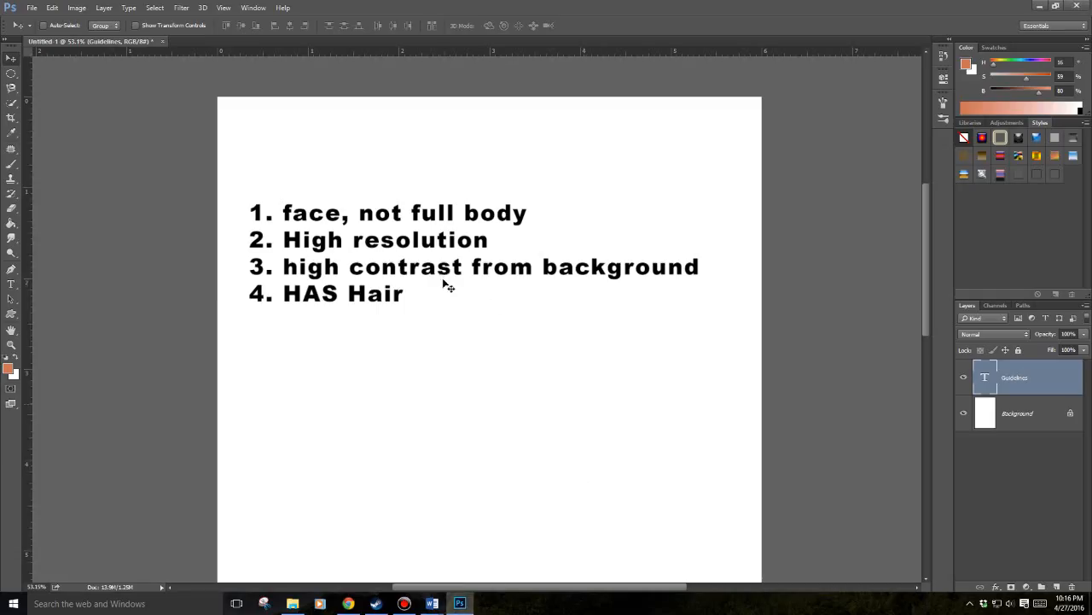
left_click(348, 603)
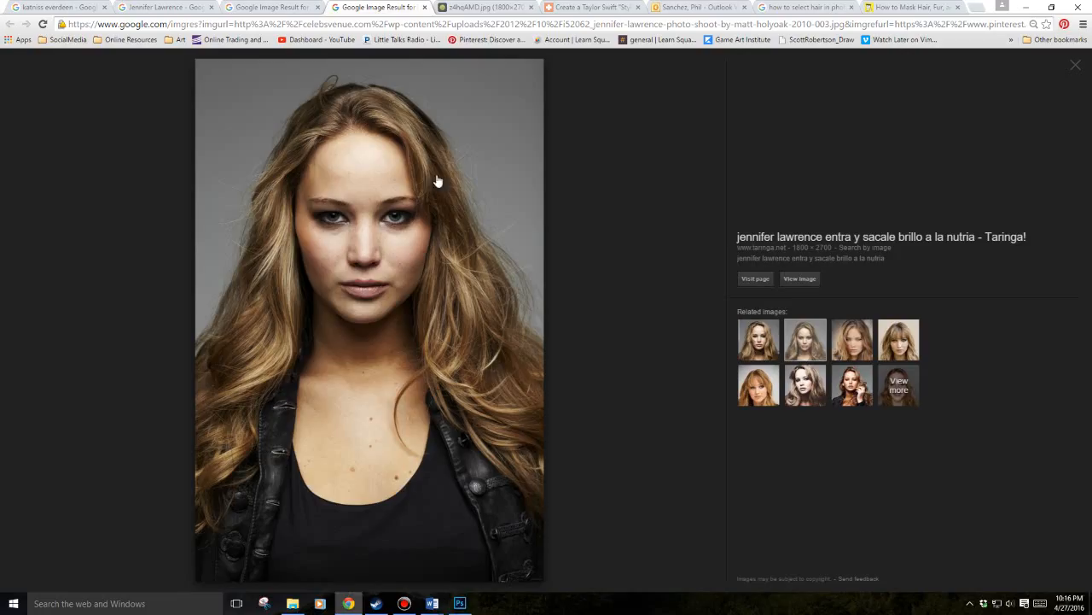
left_click(272, 7)
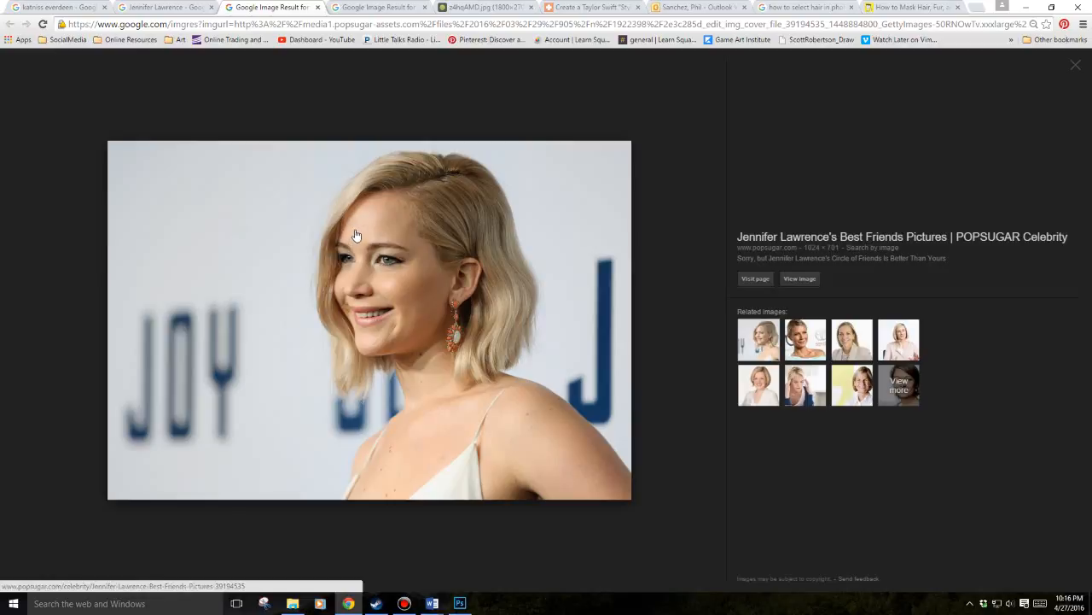
left_click(356, 10)
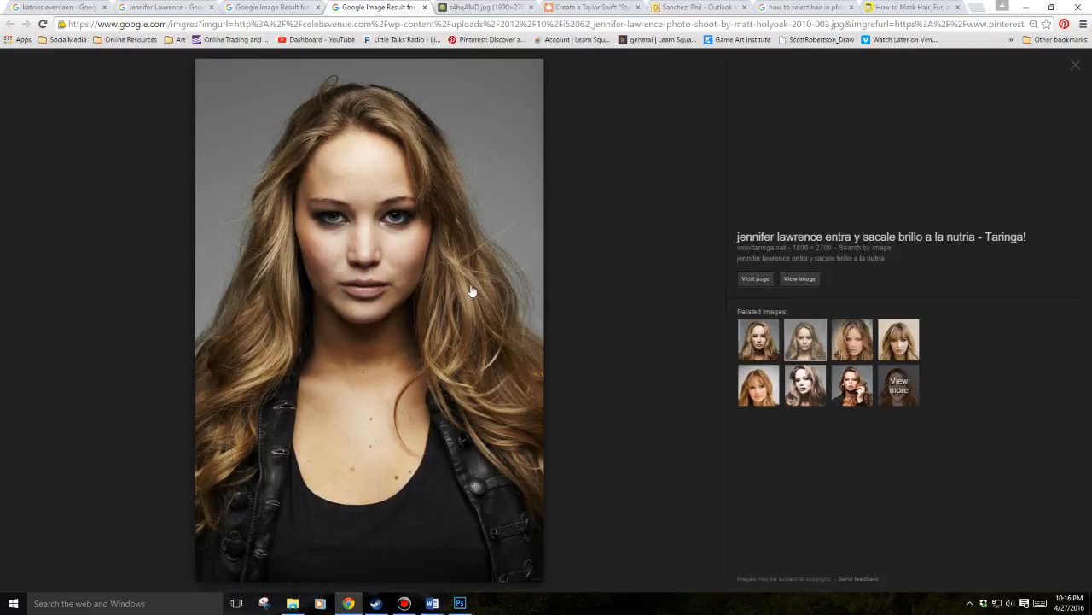
Switch back to Photoshop and delete the Guidelines text layer
key("alt+Tab")
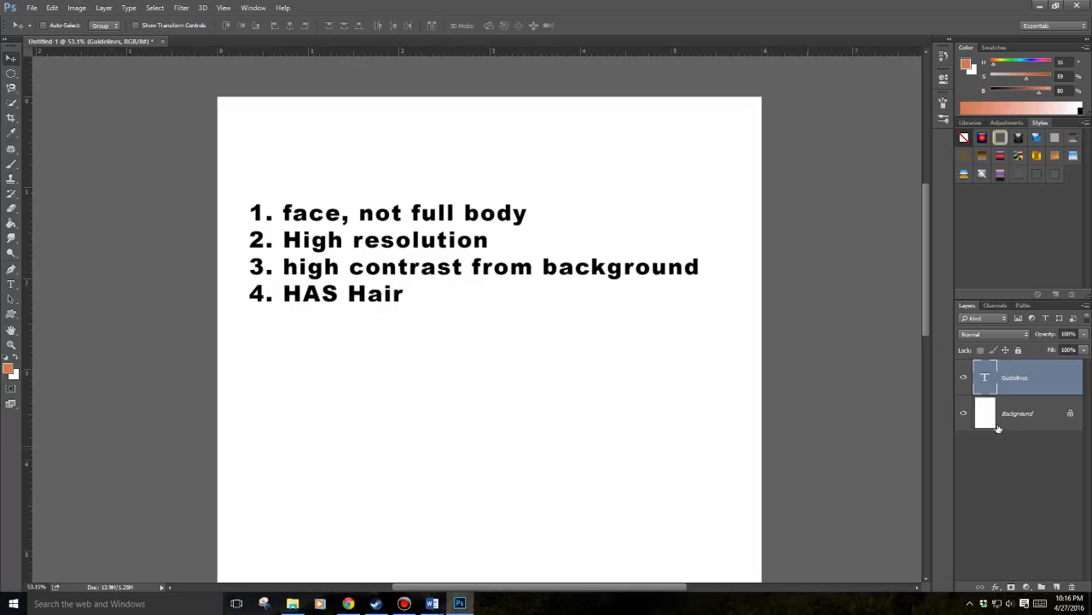
left_click_drag(1016, 379, 1071, 587)
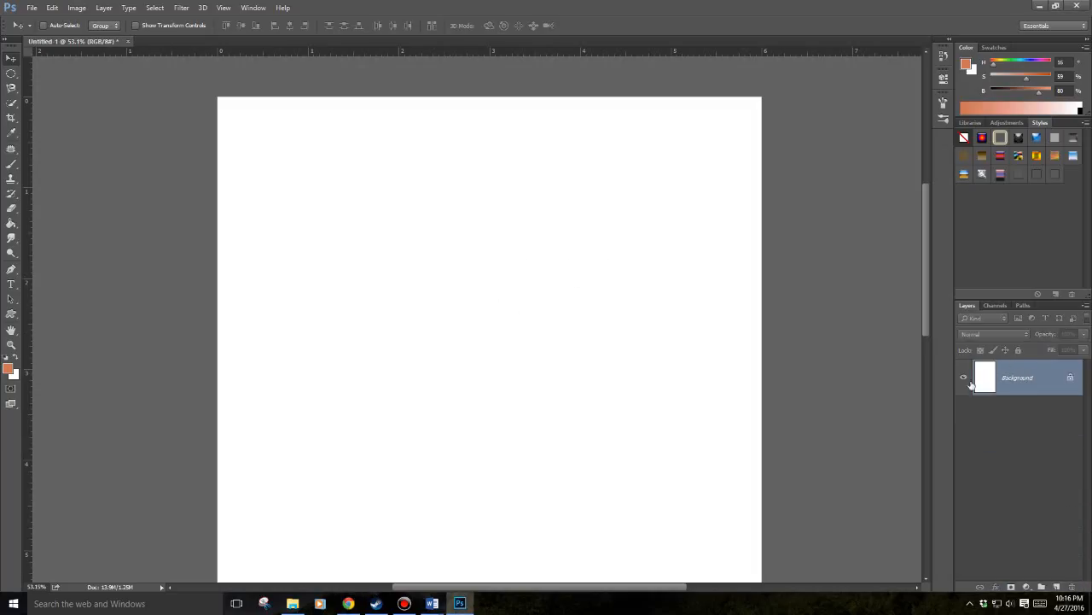
Copy the front-facing long-haired portrait from Chrome and paste it into the Photoshop document
left_click(348, 603)
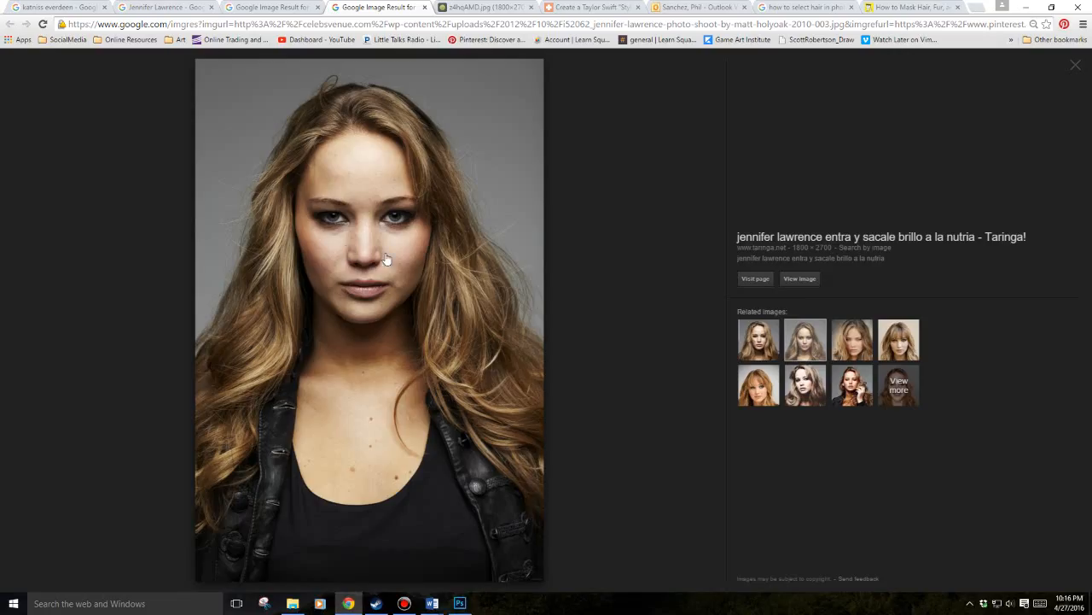
right_click(377, 165)
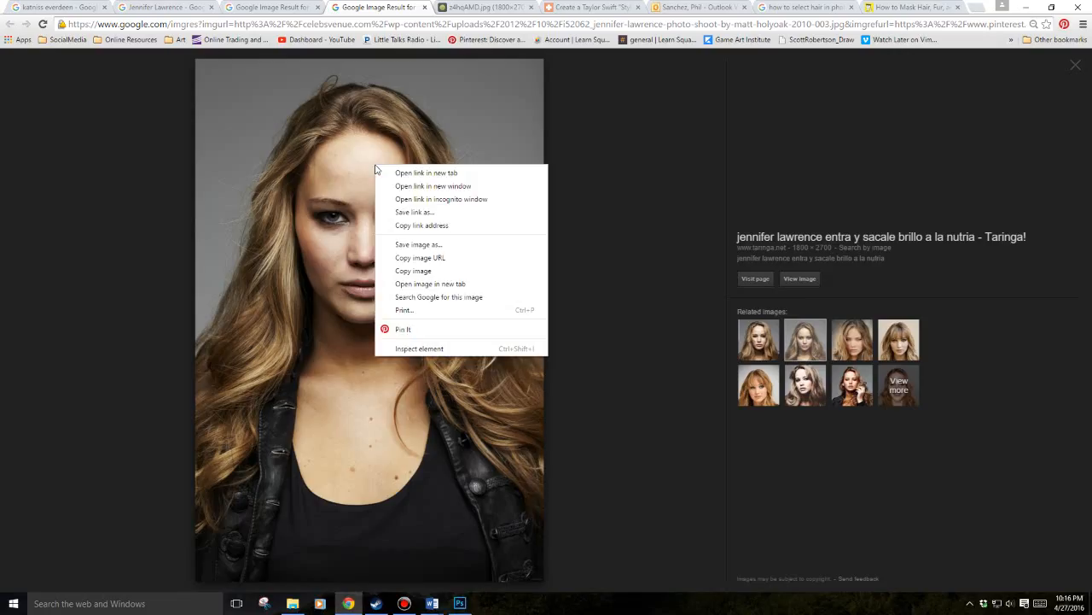
left_click(427, 272)
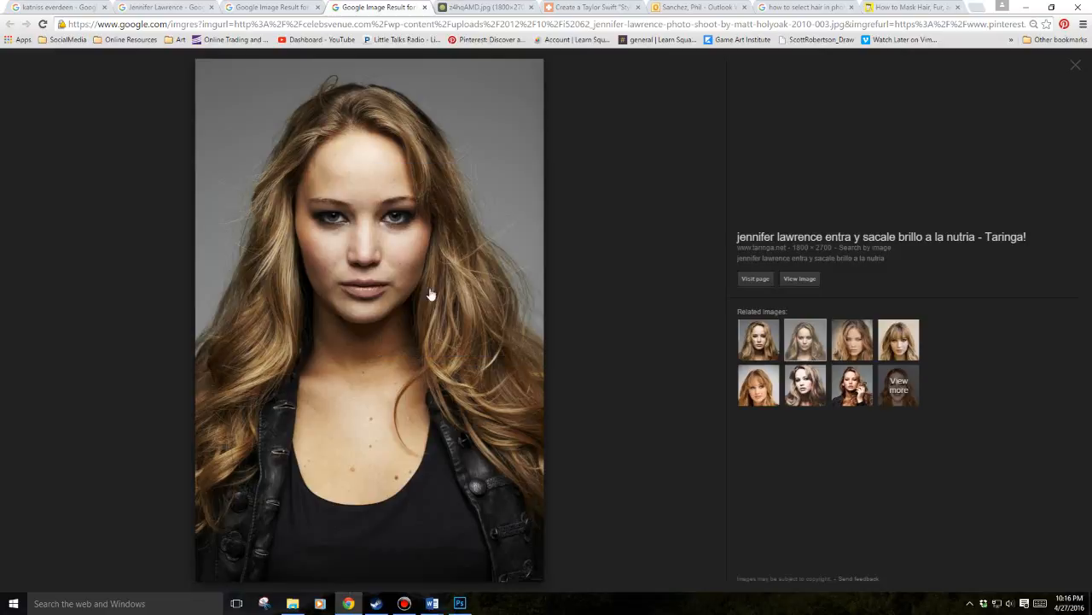
left_click(460, 602)
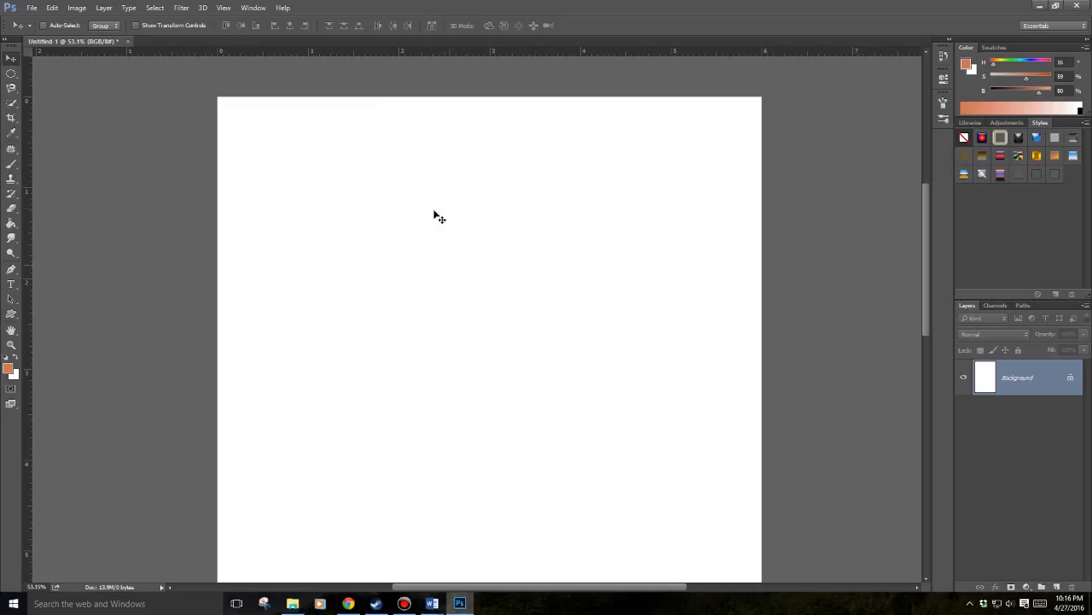
left_click(52, 8)
left_click(76, 107)
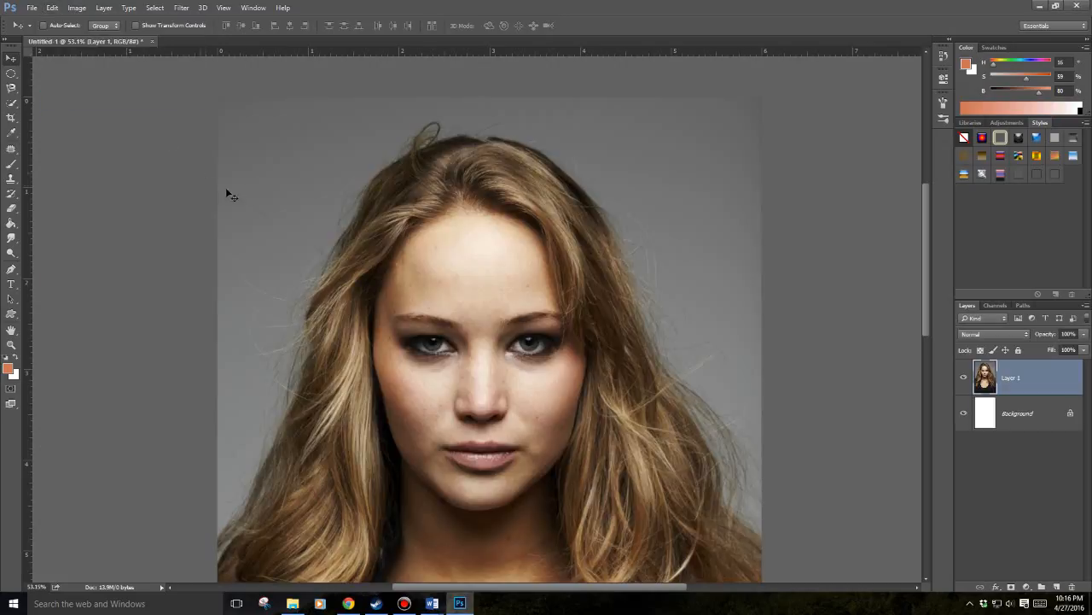
Examine the pasted portrait as a whole and the fine stray hairs against the grey background up close
scroll(543, 365, "down", 2)
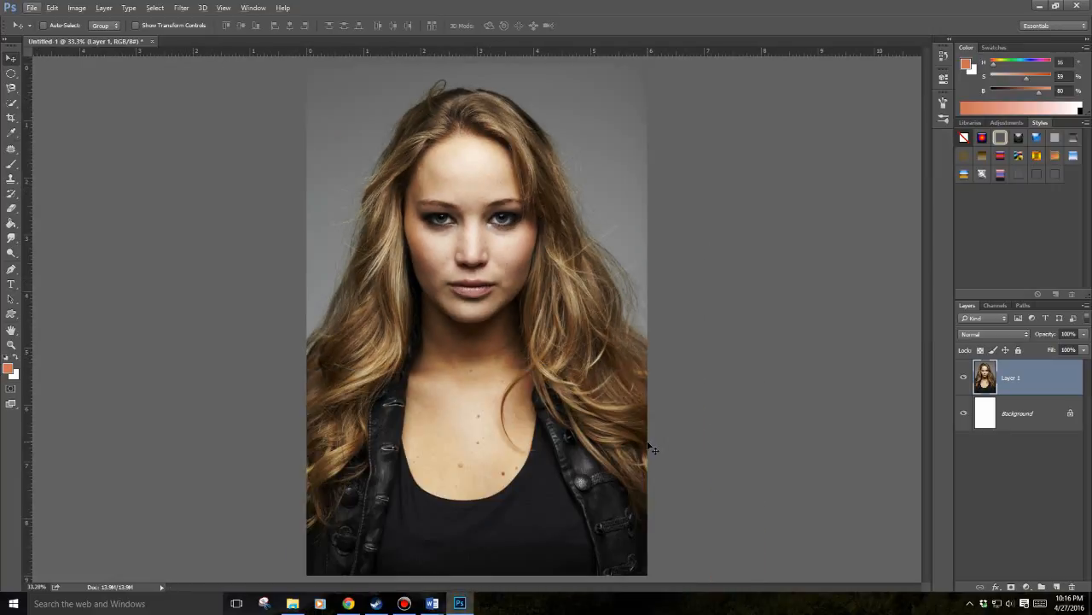
scroll(608, 389, "up", 6)
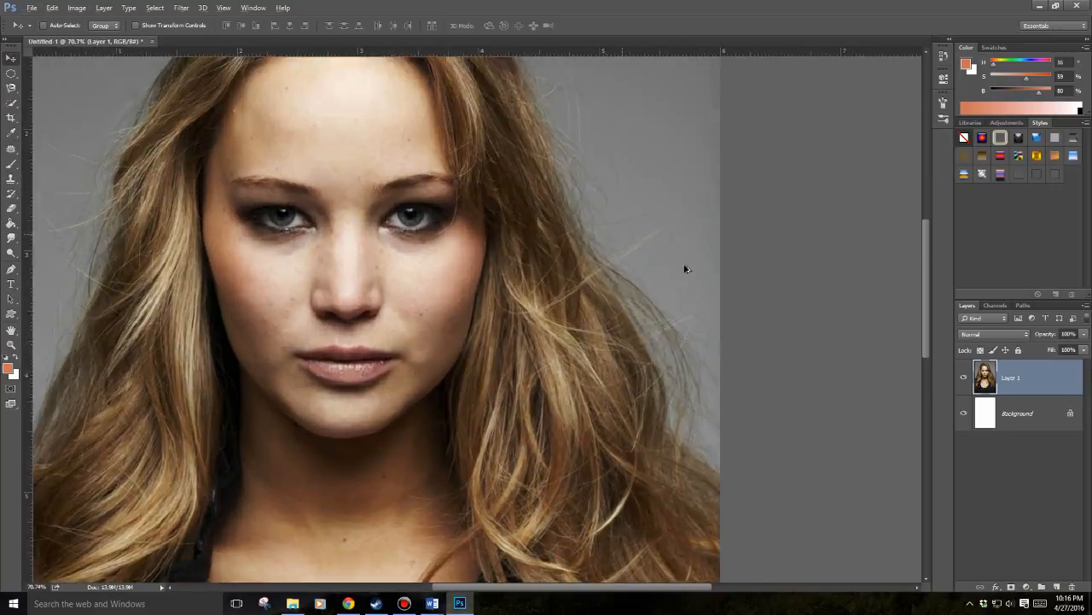
scroll(592, 303, "up", 5)
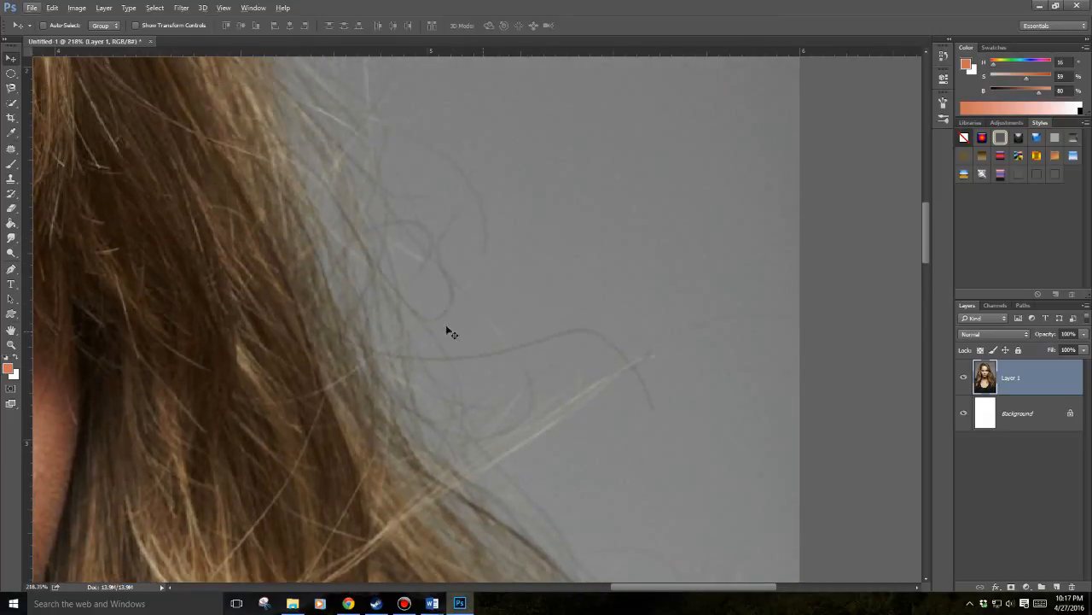
Examine the stray hairs along the upper outline of the hair against the grey background
scroll(389, 307, "up", 3)
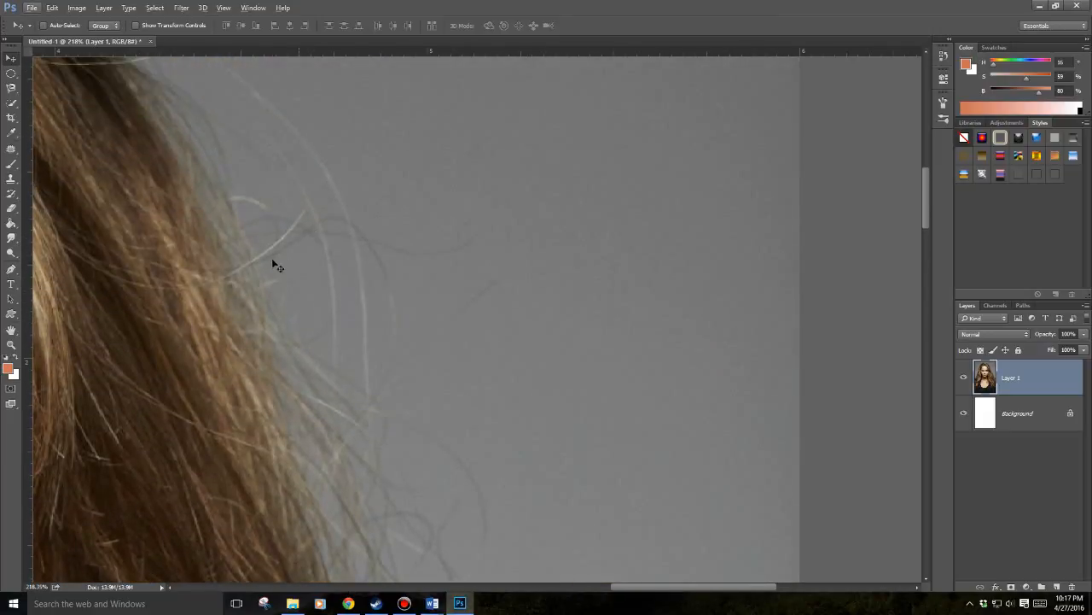
scroll(273, 263, "up", 2)
scroll(256, 251, "left", 2)
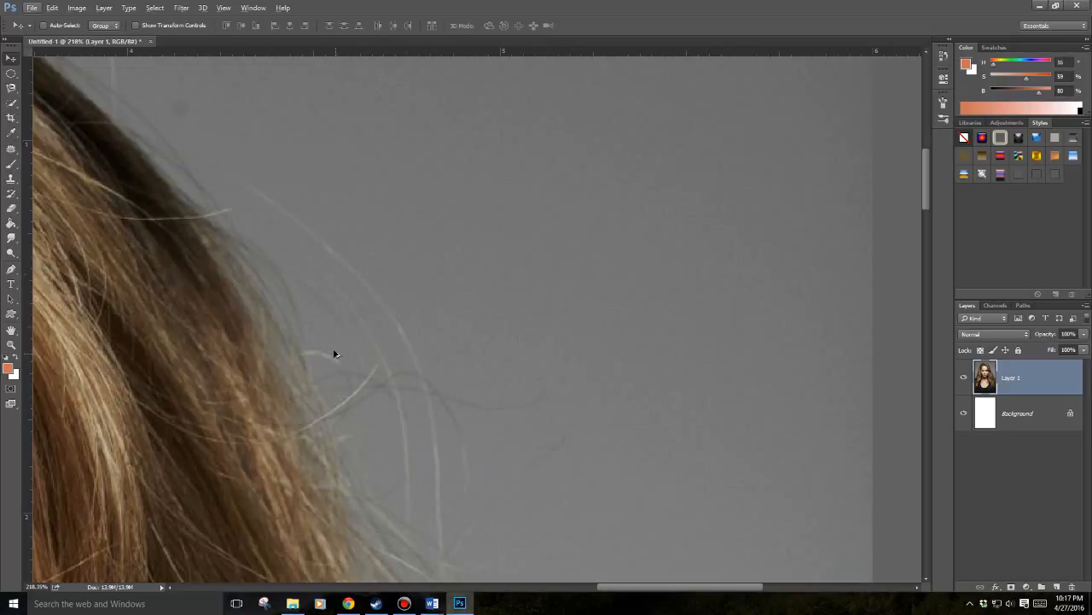
scroll(335, 353, "down", 6)
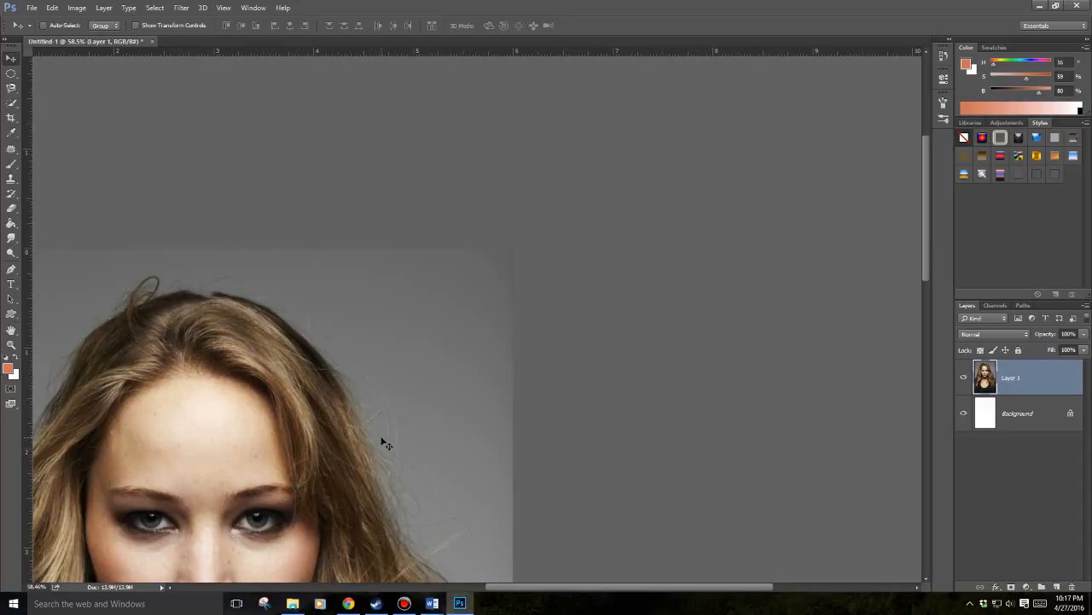
Try to outline the hair freehand with the Lasso tool
left_click(12, 89)
left_click(51, 88)
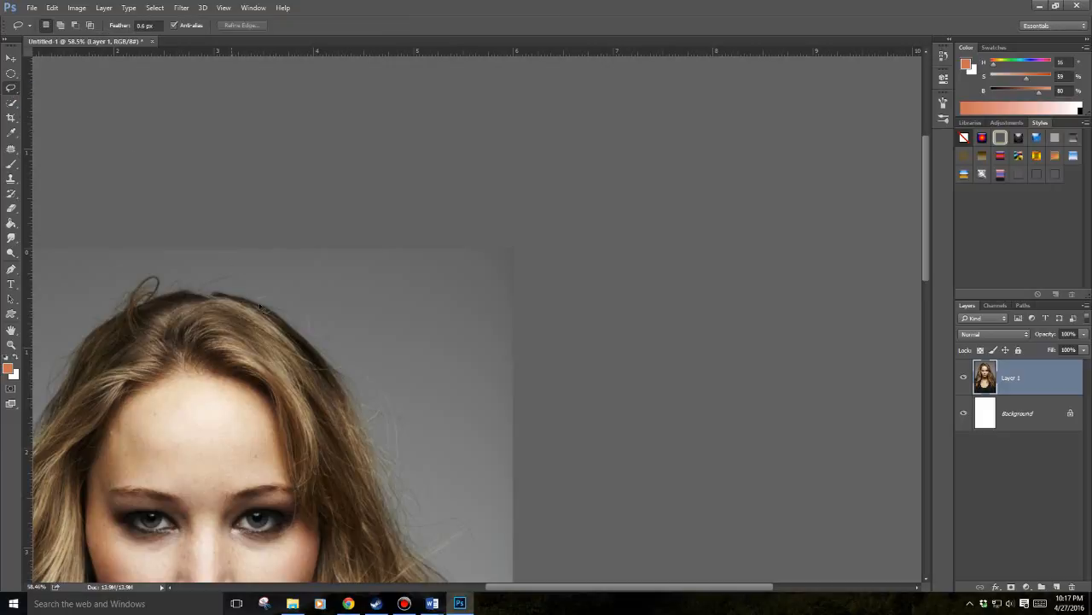
mouse_move(265, 309)
left_mouse_down()
mouse_move(337, 328)
mouse_move(573, 351)
left_mouse_up()
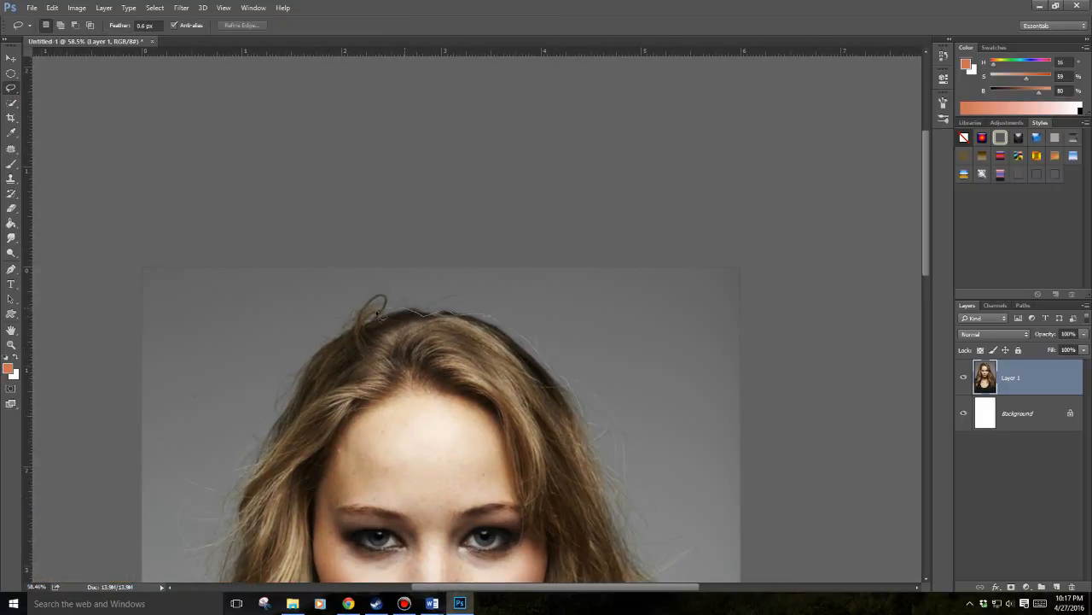
left_click_drag(684, 330, 693, 368)
left_click(591, 382)
Try to trace the top edge of the hair with the Magnetic Lasso tool and discard the result
mouse_move(10, 89)
left_mouse_down()
mouse_move(66, 94)
mouse_move(64, 112)
left_mouse_up()
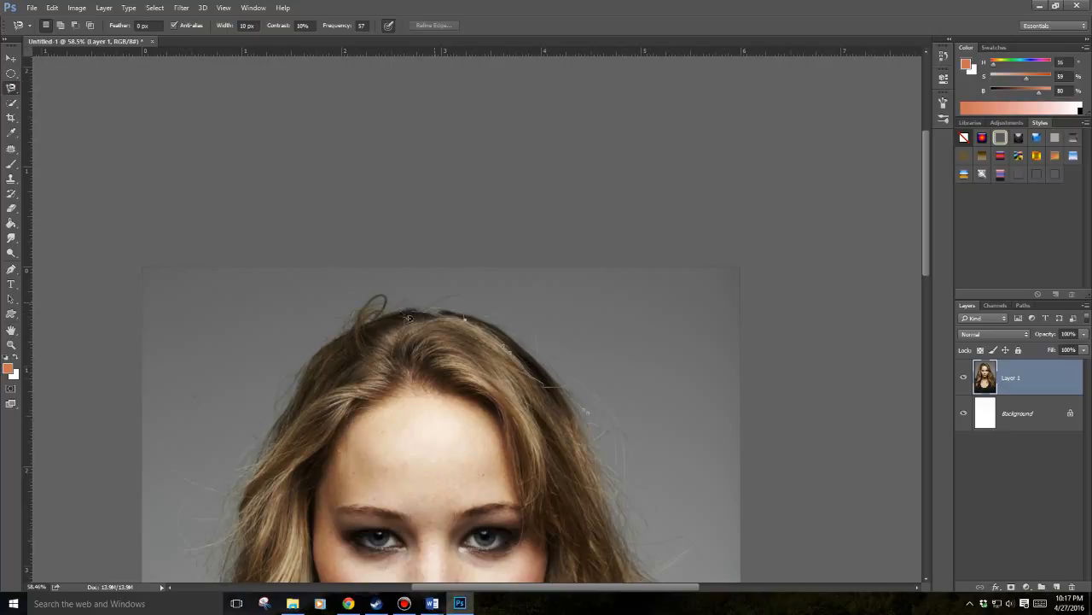
key("Escape")
left_click(545, 282)
double_click(471, 296)
key("ctrl+z")
left_click(11, 74)
key("ctrl+d")
Select the grey background to the right of the hair with the Quick Selection tool
left_click(11, 103)
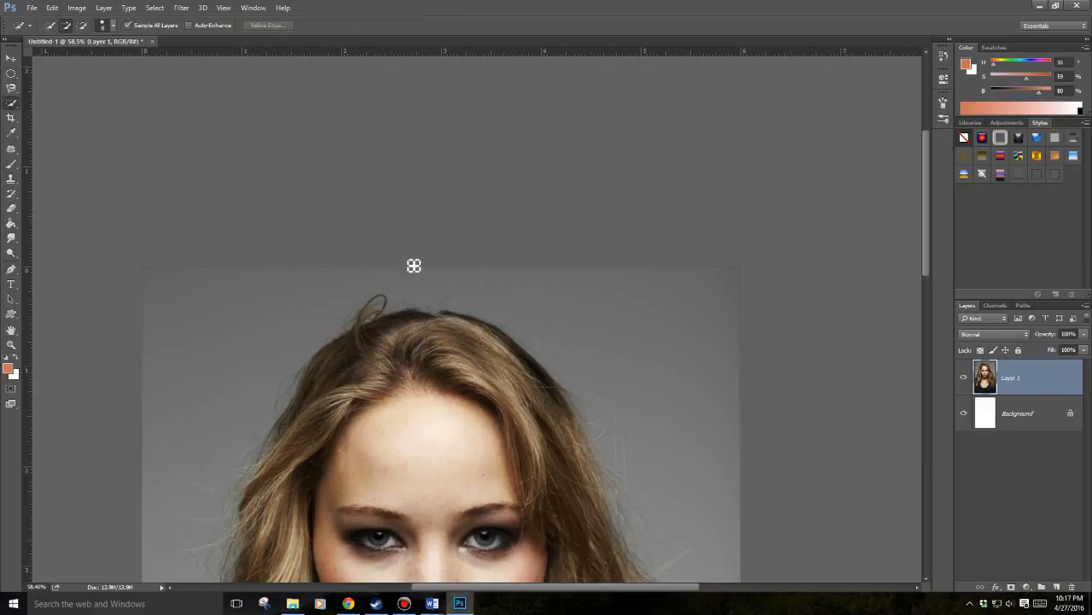
mouse_move(668, 400)
left_mouse_down()
mouse_move(498, 314)
mouse_move(631, 408)
mouse_move(463, 334)
mouse_move(367, 309)
mouse_move(563, 395)
left_mouse_up()
scroll(556, 389, "down", 1)
scroll(557, 389, "down", 3)
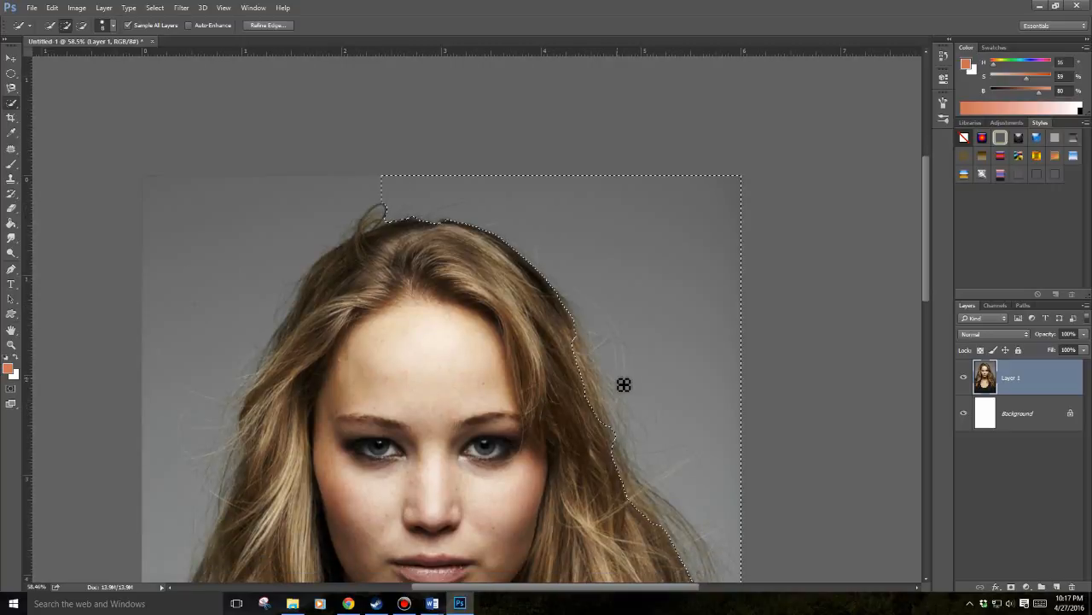
Check the selection along the hair's right edge and add the grey background to the left of the hair
scroll(651, 404, "up", 5)
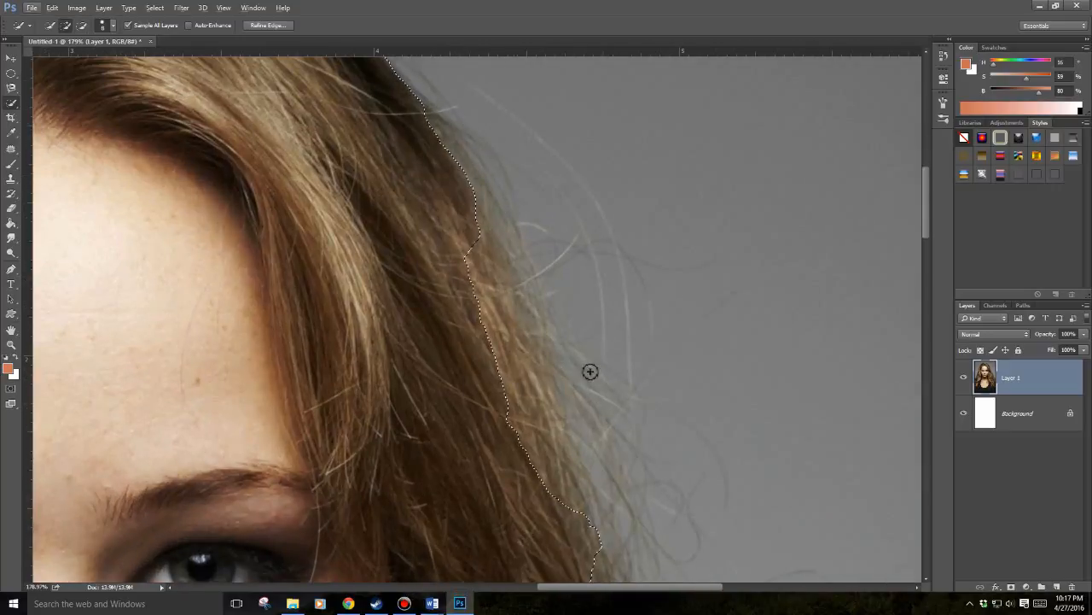
scroll(504, 362, "down", 5)
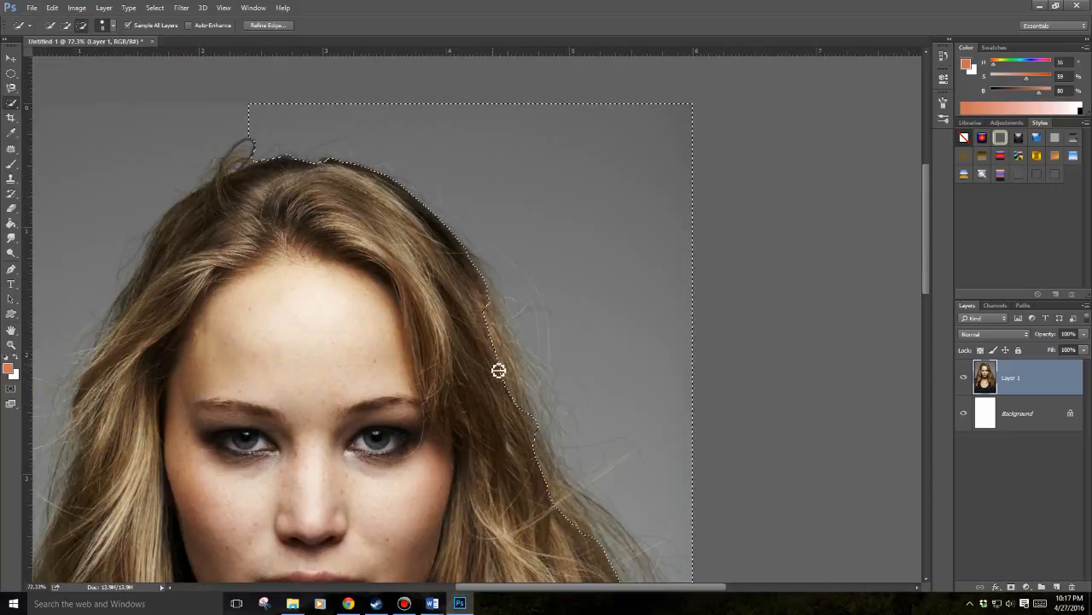
scroll(376, 385, "up", 4)
scroll(401, 403, "left", 1)
scroll(407, 410, "down", 5)
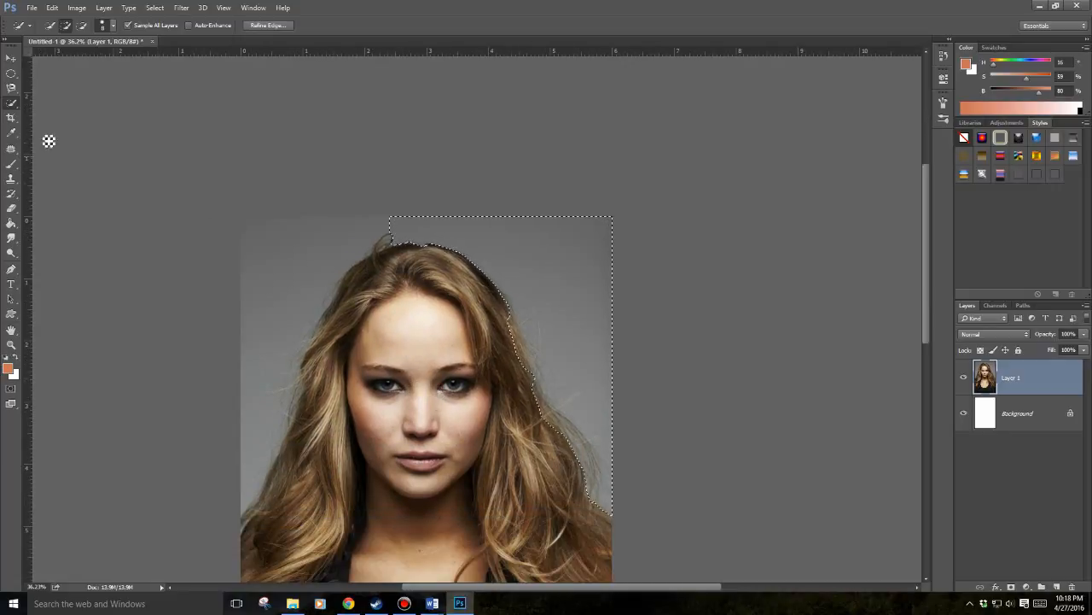
scroll(395, 330, "down", 3)
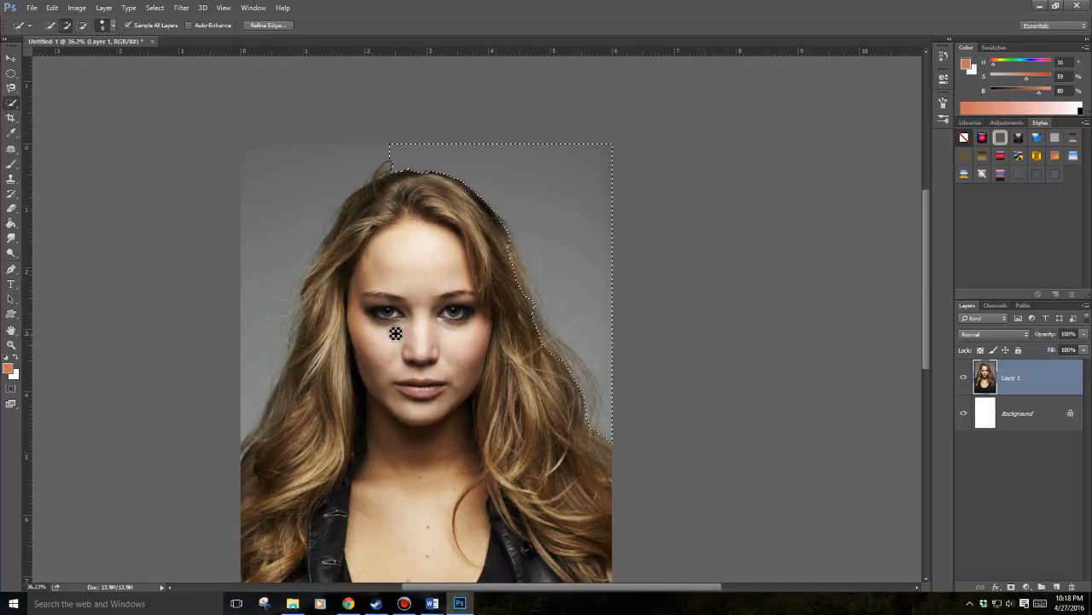
mouse_move(373, 146)
left_mouse_down()
mouse_move(302, 187)
mouse_move(261, 278)
left_mouse_up()
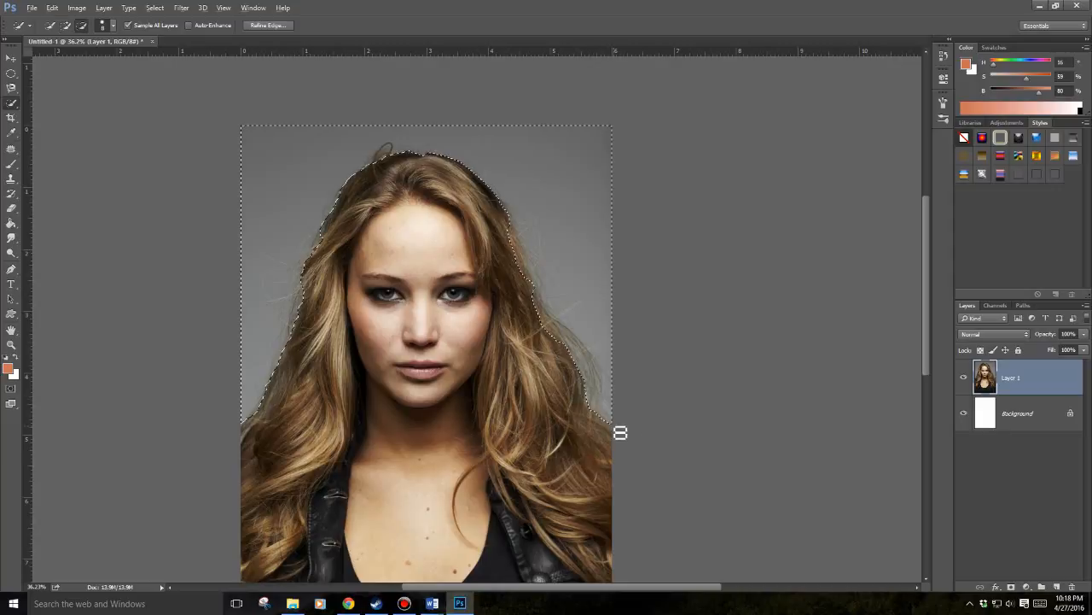
Inspect the background selection's edge around the whole head of hair, from the crown down to the shoulders
scroll(614, 427, "up", 4)
scroll(612, 475, "up", 3)
scroll(395, 285, "up", 4)
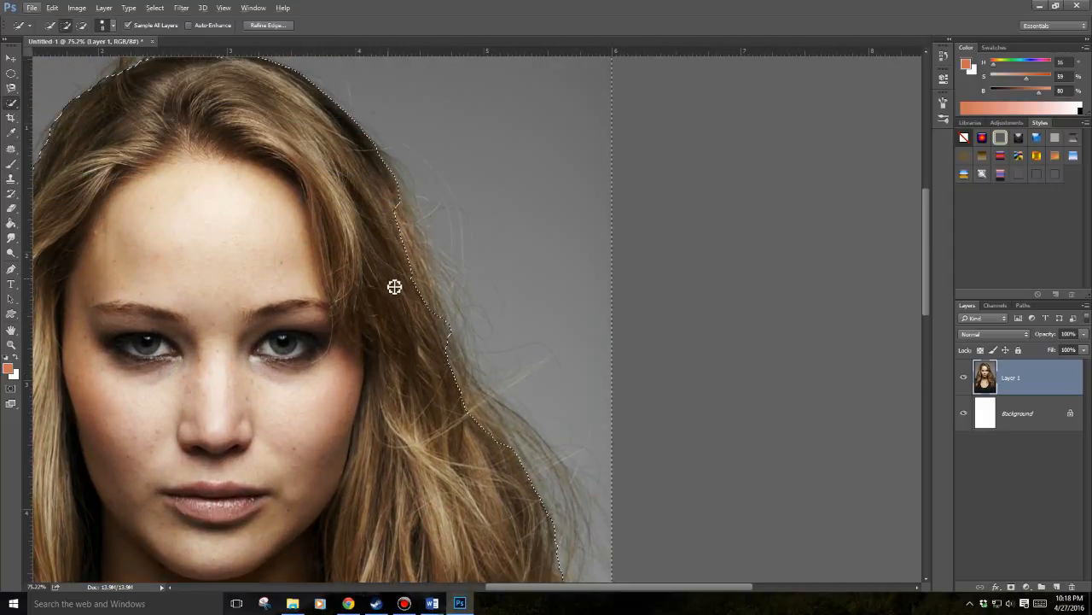
scroll(478, 369, "left", 3)
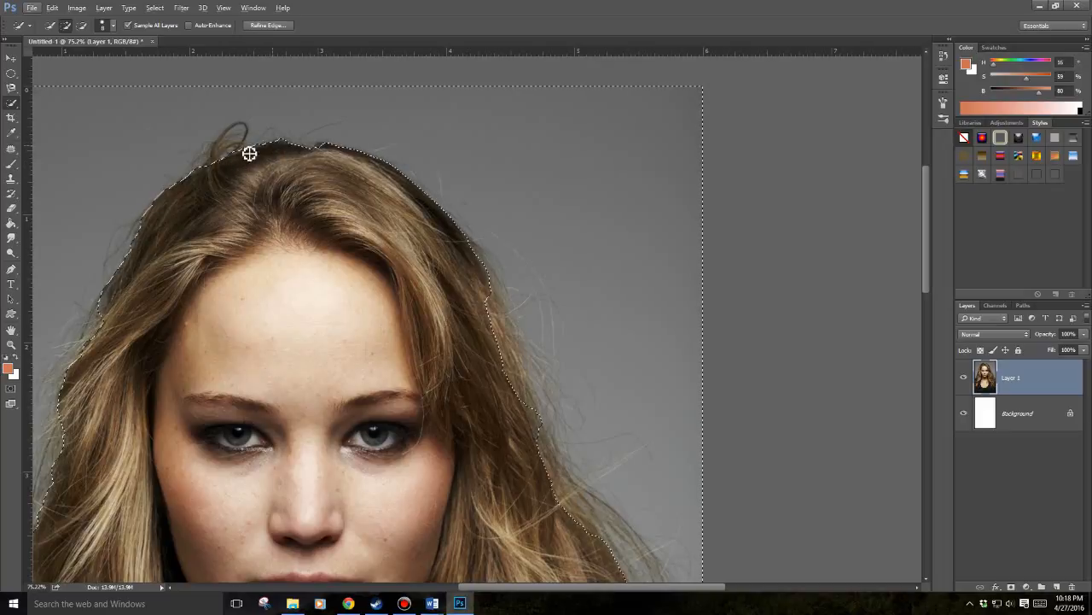
scroll(195, 358, "left", 3)
scroll(256, 376, "down", 5)
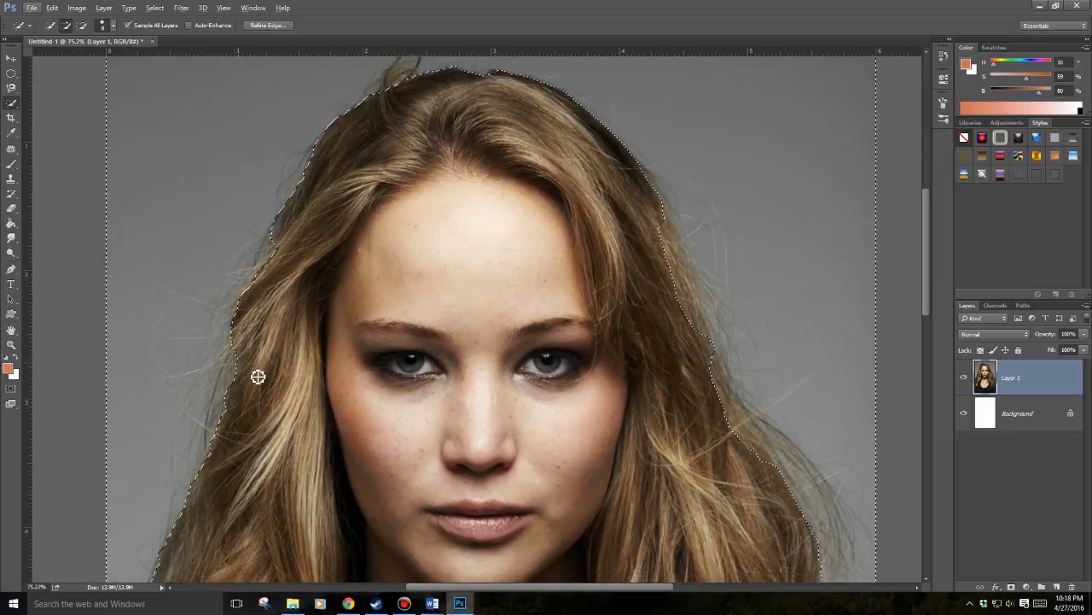
scroll(251, 389, "down", 2)
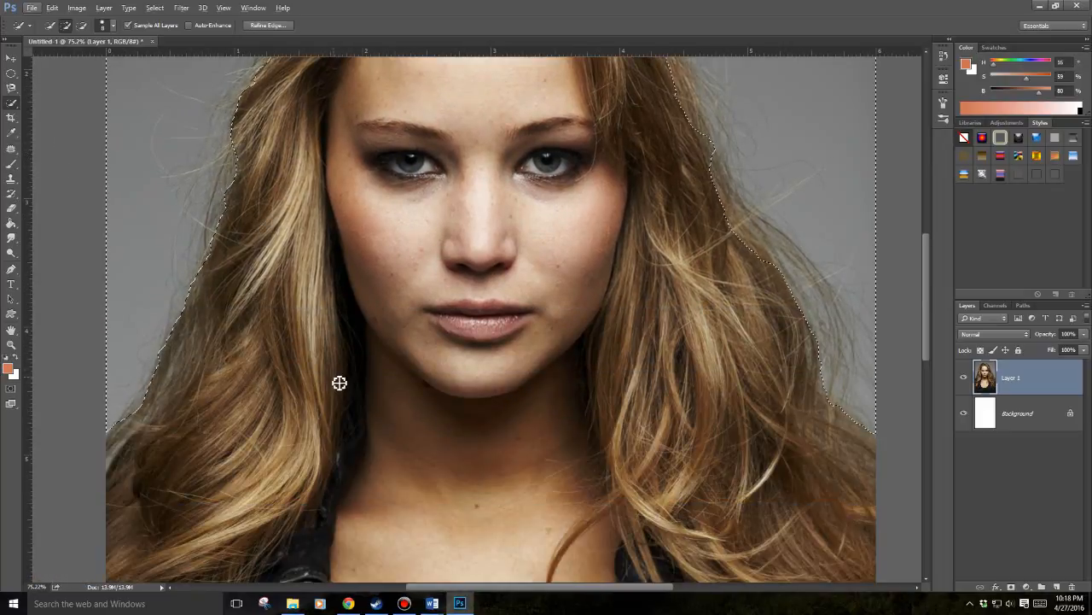
scroll(340, 384, "down", 5)
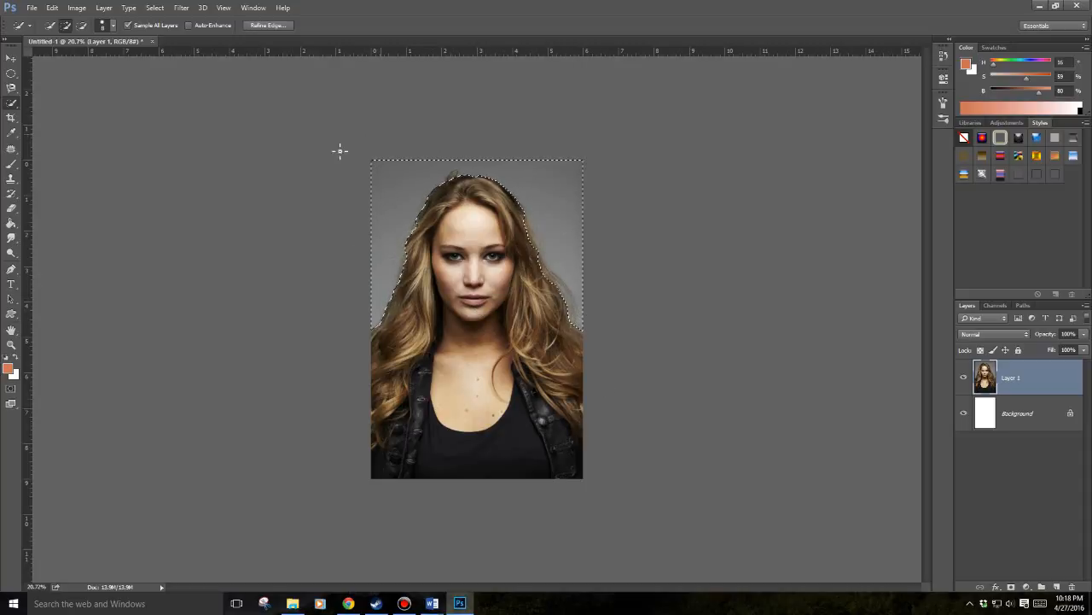
Invert the selection so that it covers the woman instead of the grey background
left_click(153, 8)
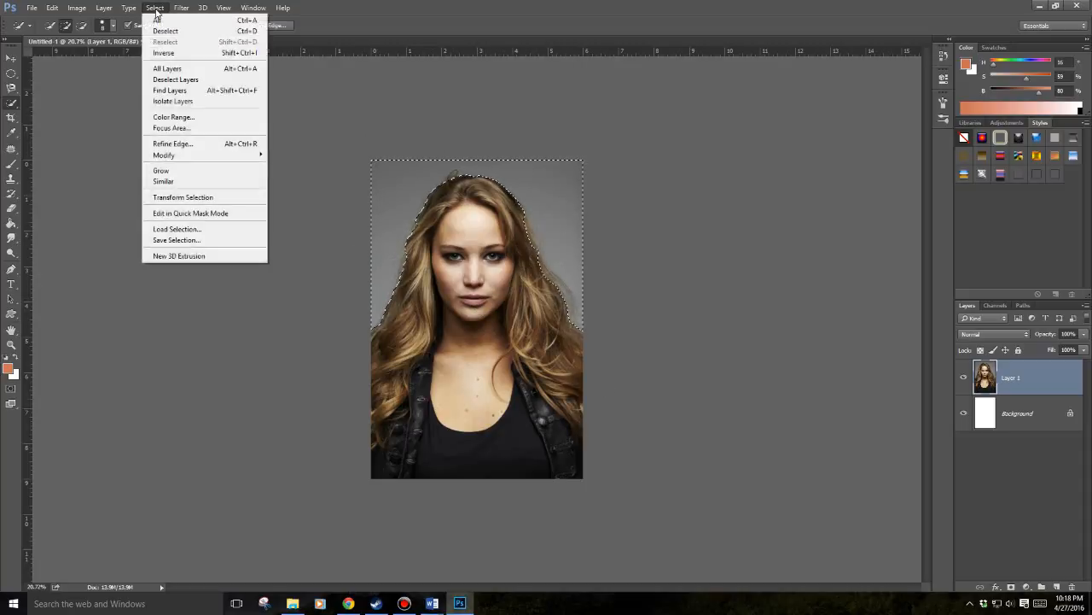
left_click(148, 7)
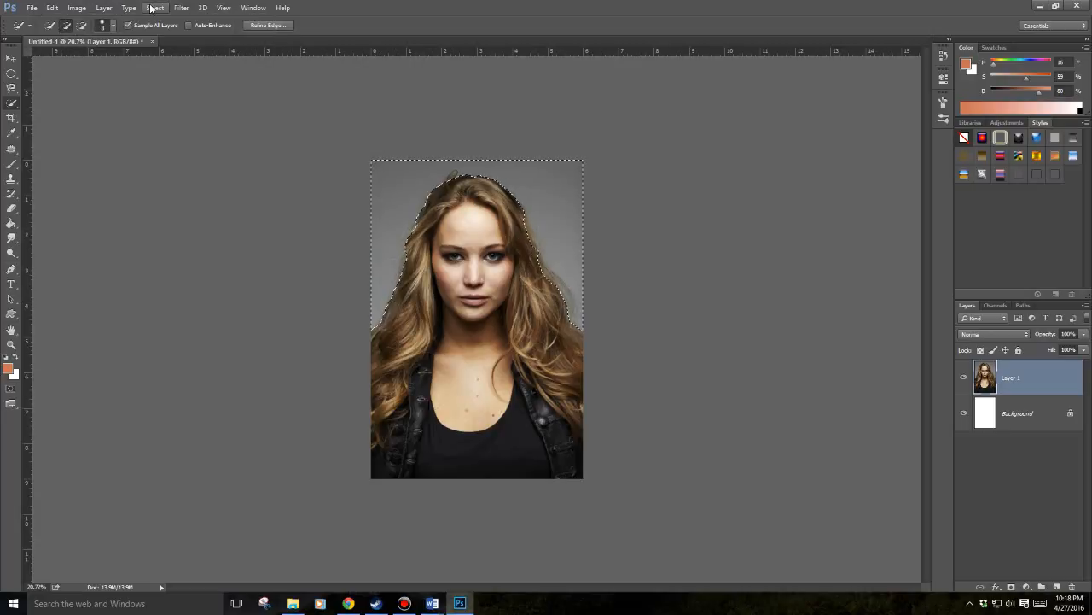
left_click(152, 8)
left_click(175, 53)
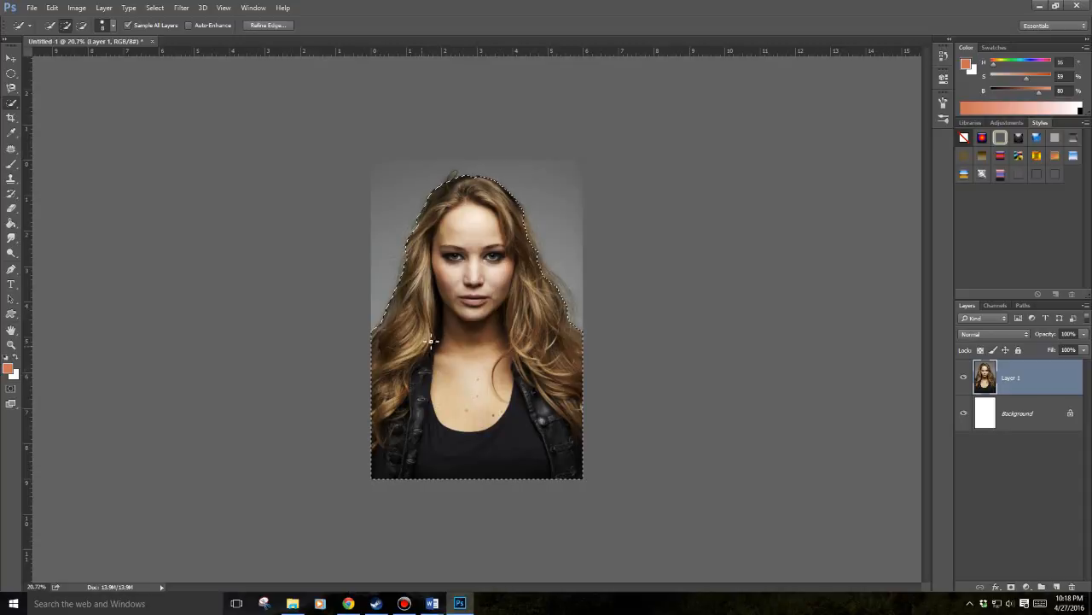
Open Refine Edge for the selection, move the dialog clear of the hair and review the available view modes
scroll(487, 288, "up", 5)
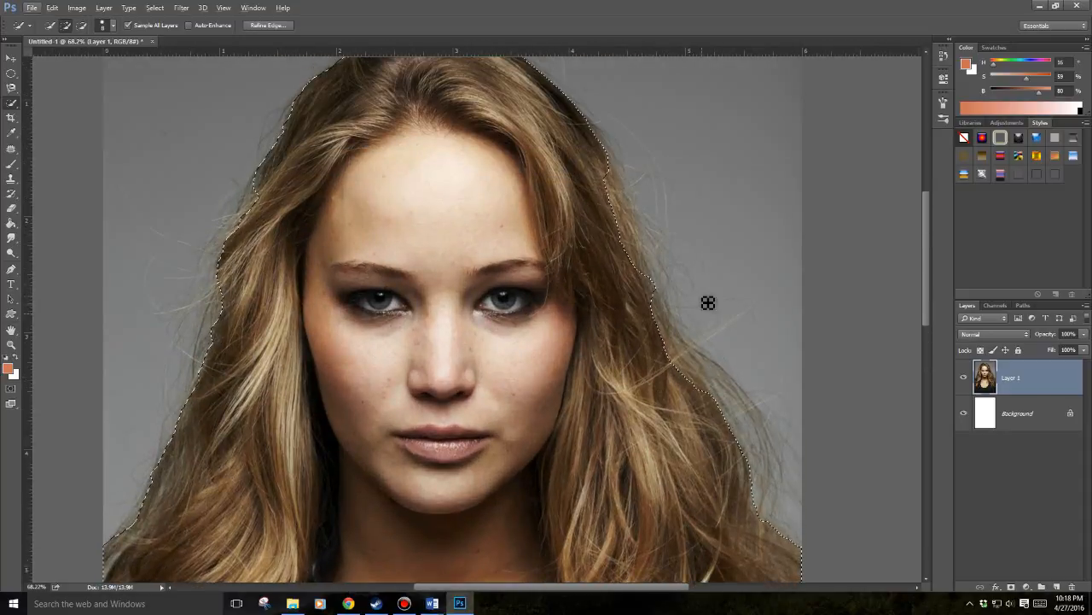
scroll(654, 361, "up", 2)
scroll(705, 361, "left", 1)
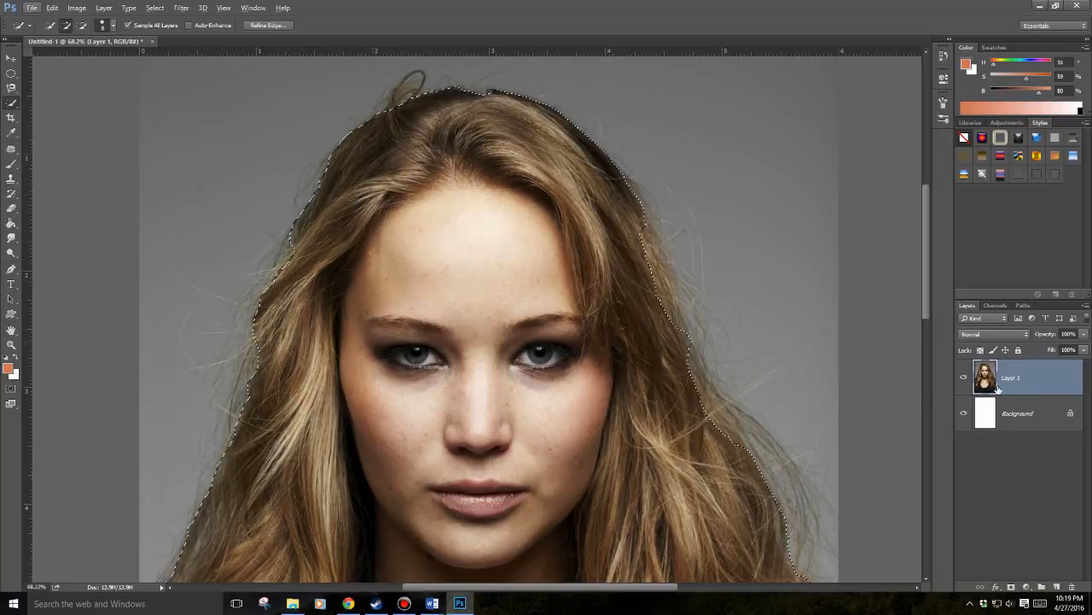
left_click(260, 27)
left_click_drag(189, 92, 161, 95)
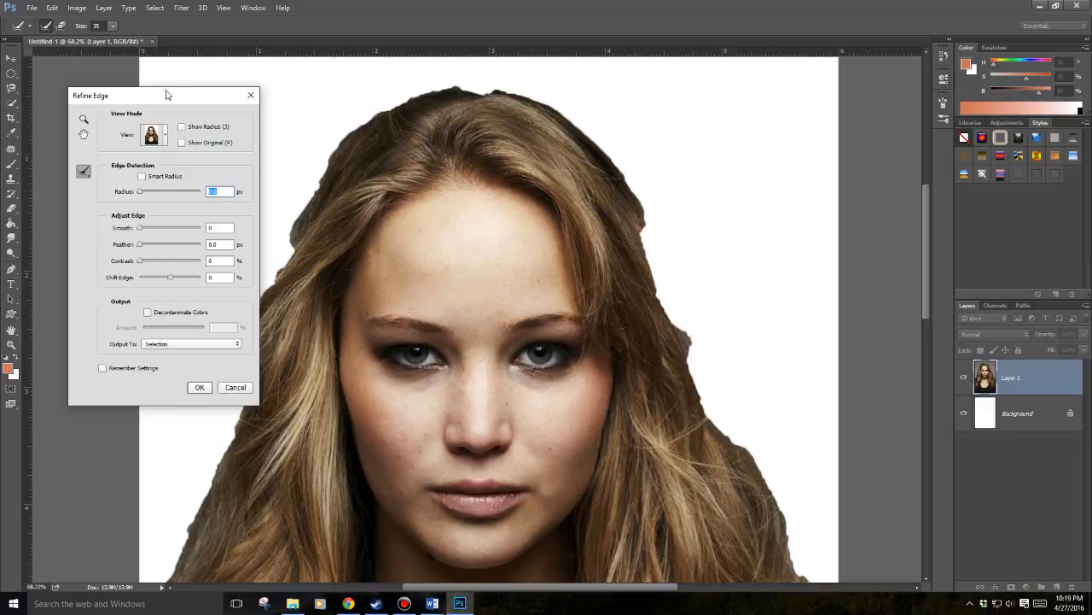
mouse_move(167, 95)
left_mouse_down()
mouse_move(171, 85)
mouse_move(213, 103)
mouse_move(161, 109)
mouse_move(145, 94)
left_mouse_up()
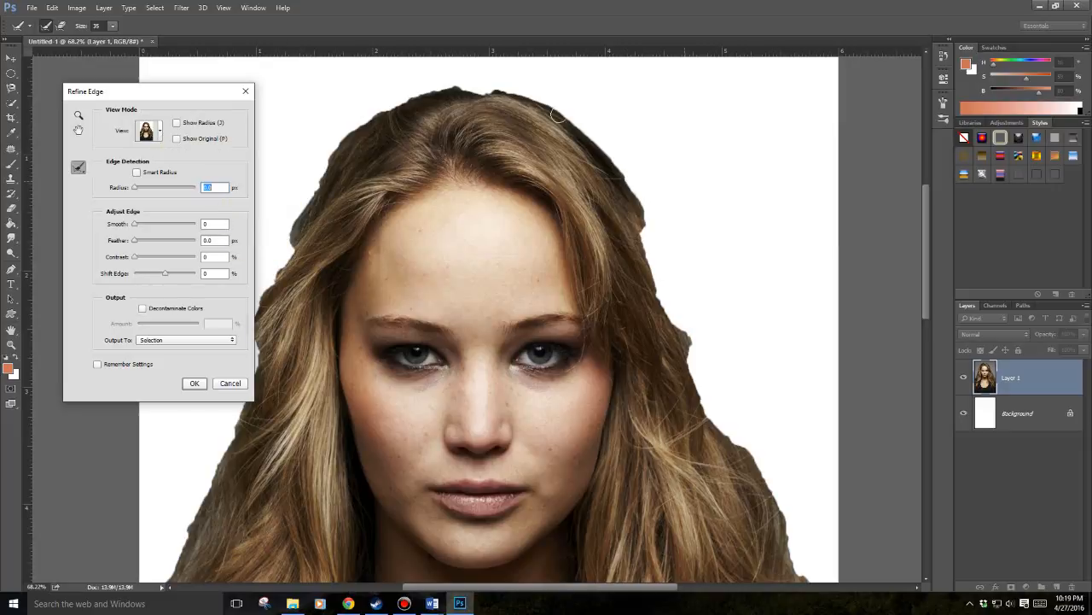
left_click(161, 133)
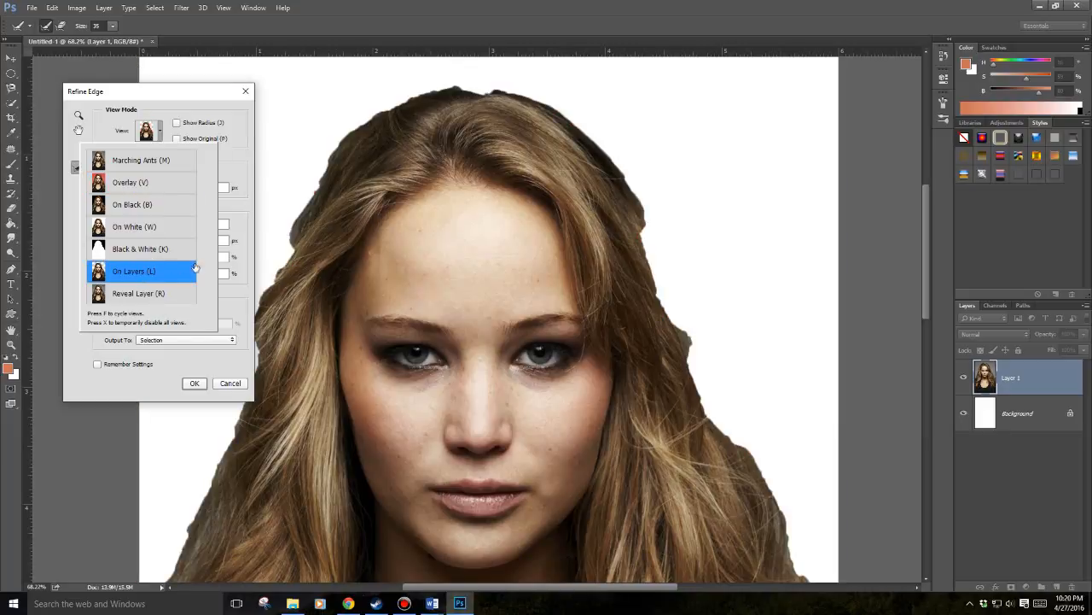
left_click(242, 153)
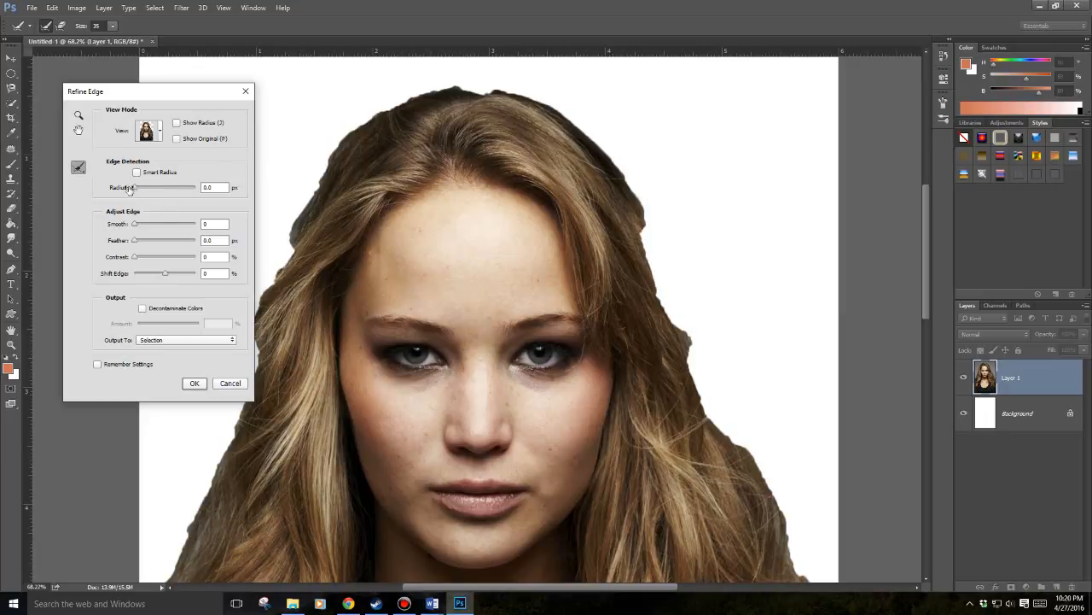
Try out different edge detection radii, then set the radius to 67.7 px with Smart Radius enabled
left_click_drag(125, 188, 162, 187)
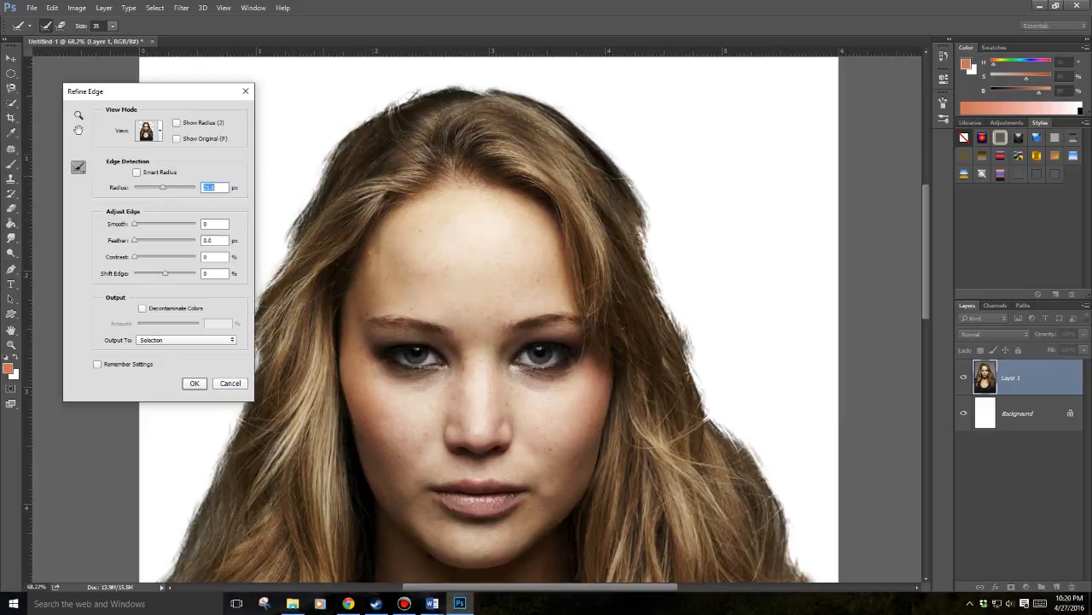
left_click_drag(166, 188, 130, 188)
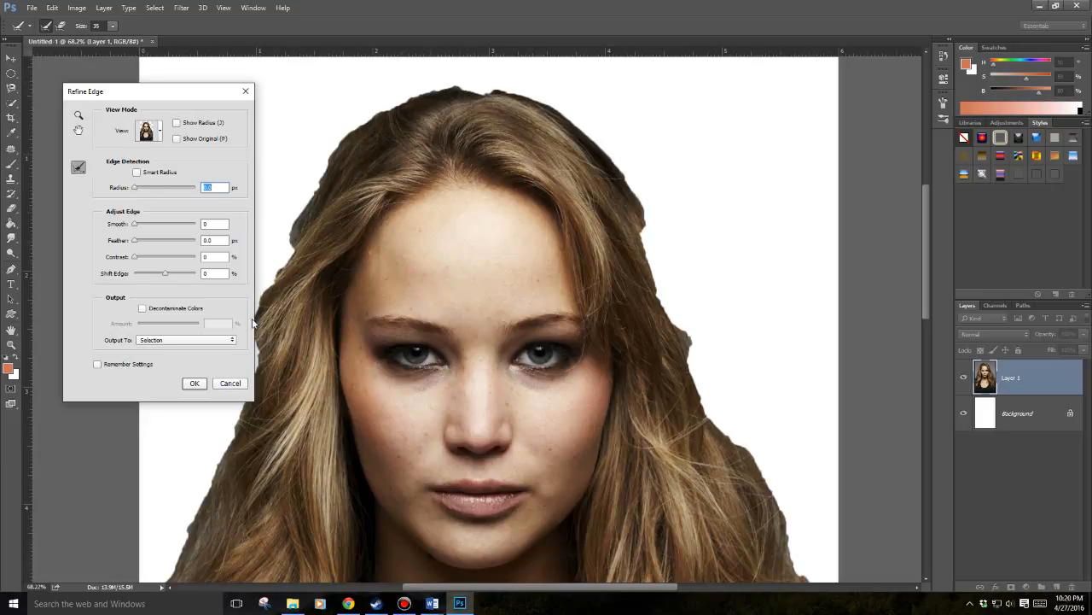
left_click_drag(134, 187, 180, 189)
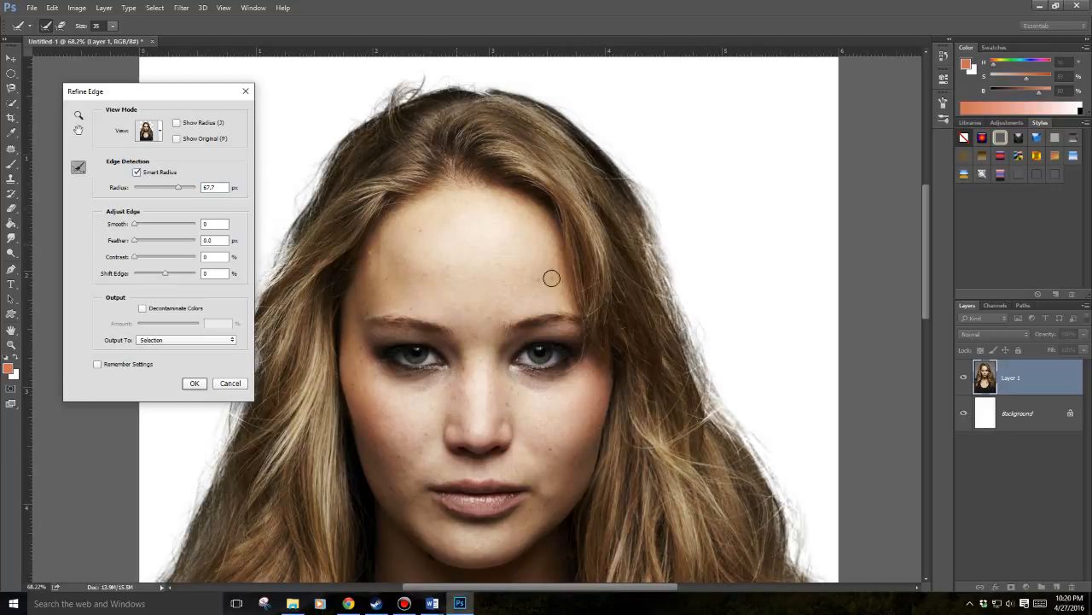
Preview the original portrait in the Reveal Layer view and switch the preview back to On Layers
scroll(570, 261, "up", 2)
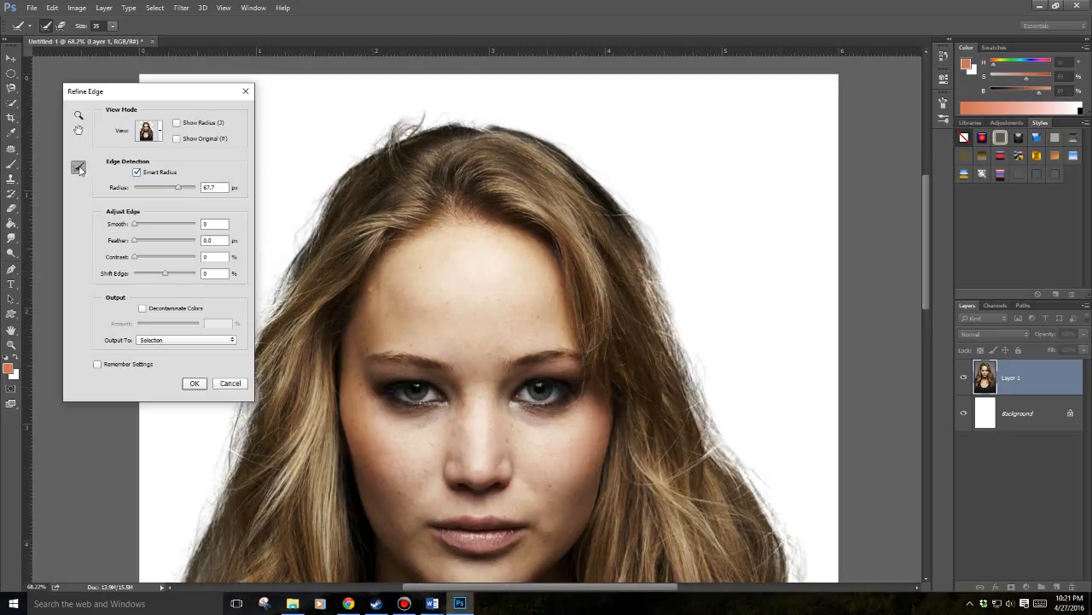
left_click(162, 133)
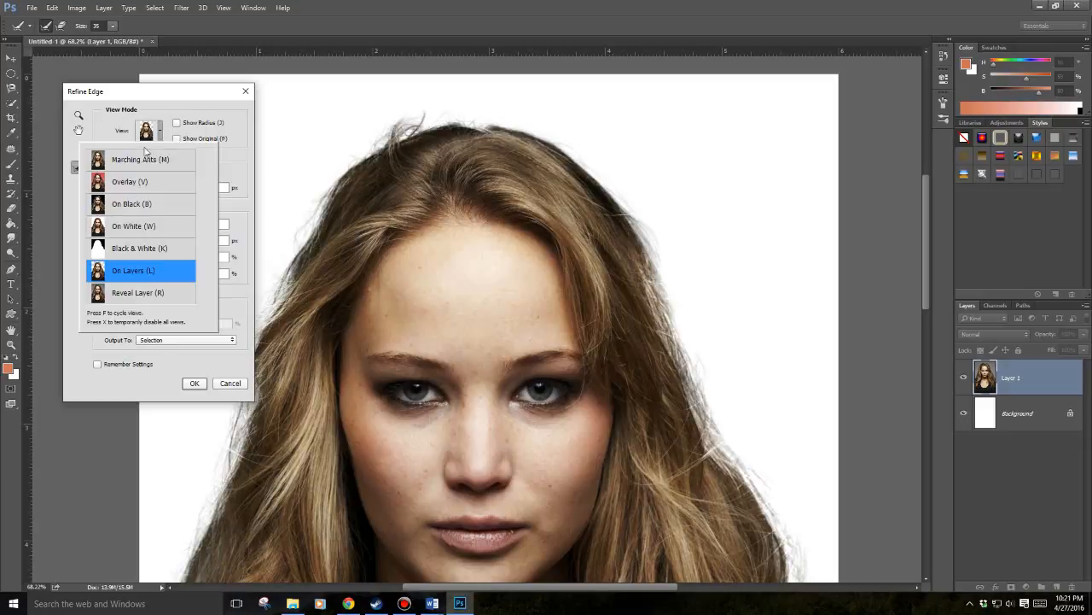
left_click(136, 292)
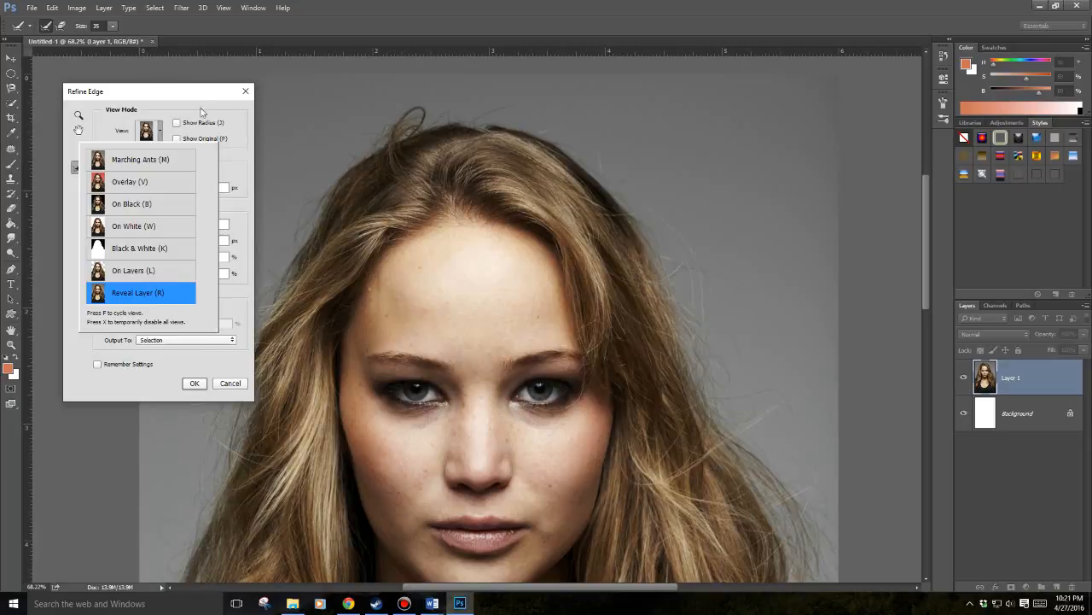
left_click_drag(195, 90, 169, 61)
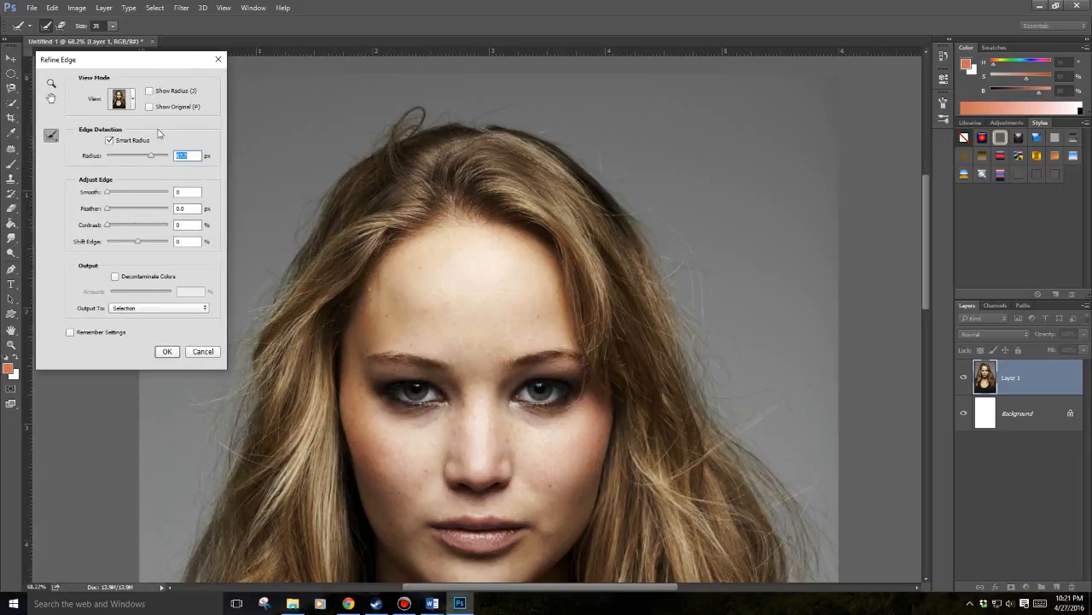
left_click(132, 99)
left_click(100, 239)
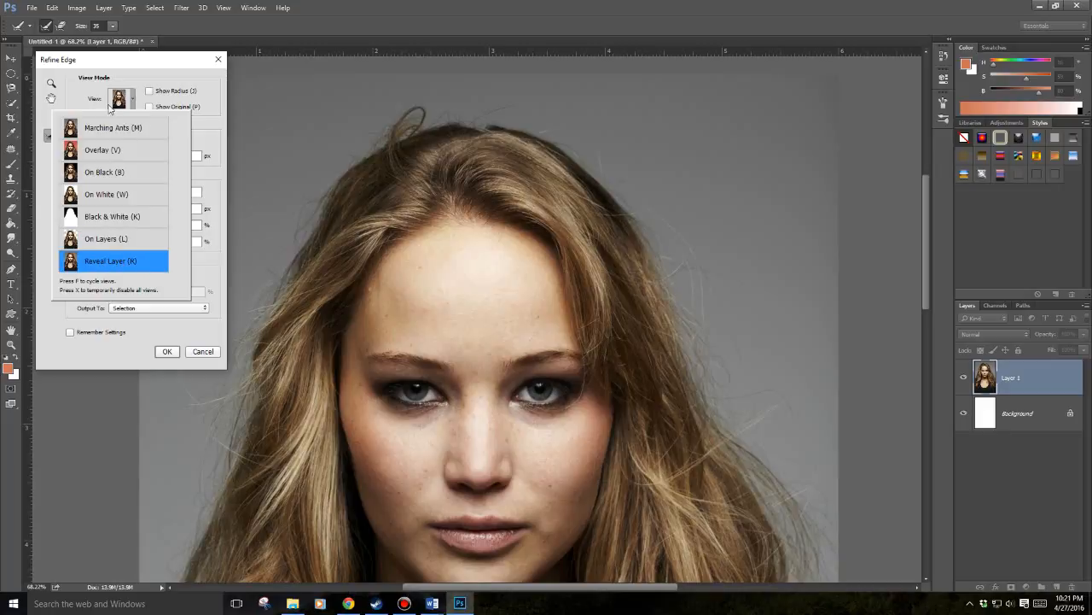
Refine the flyaway hair along the image's right side with the Refine Radius Tool, then preview the cutout in the On Layers view
left_click(81, 96)
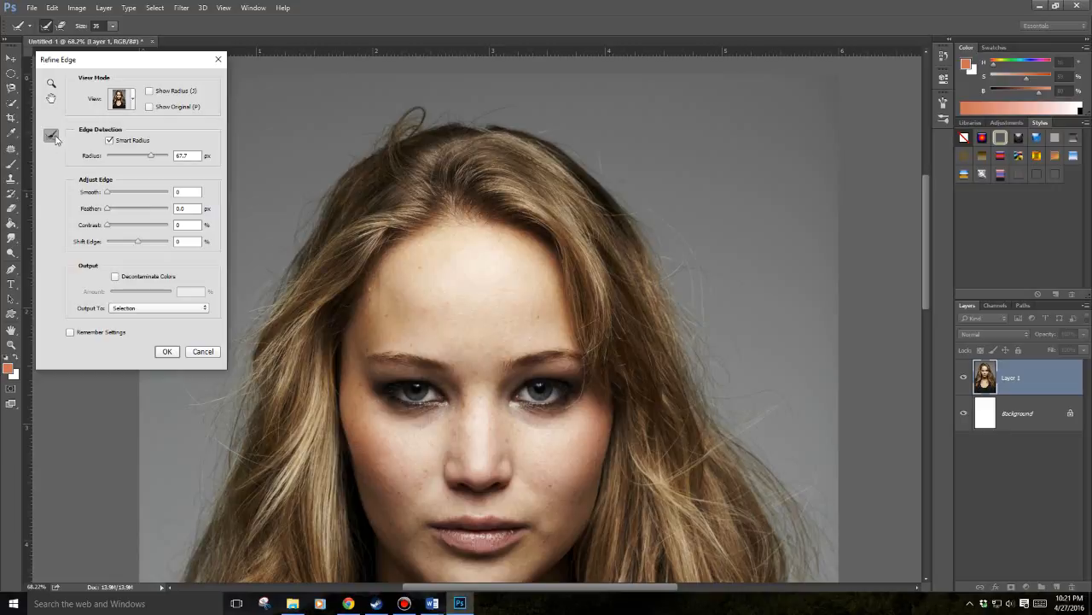
left_click(57, 142)
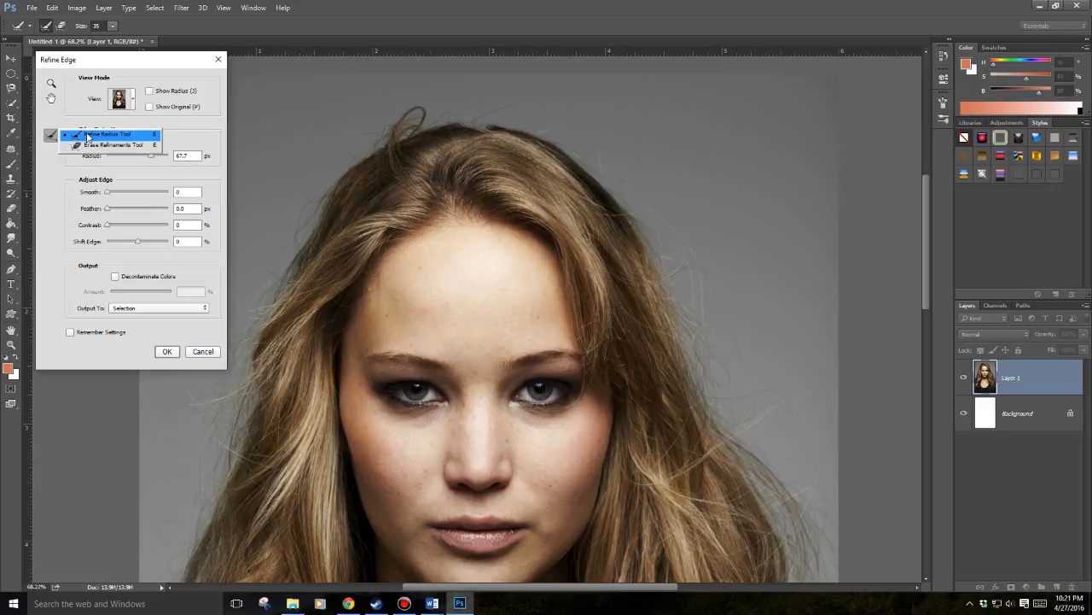
left_click(86, 137)
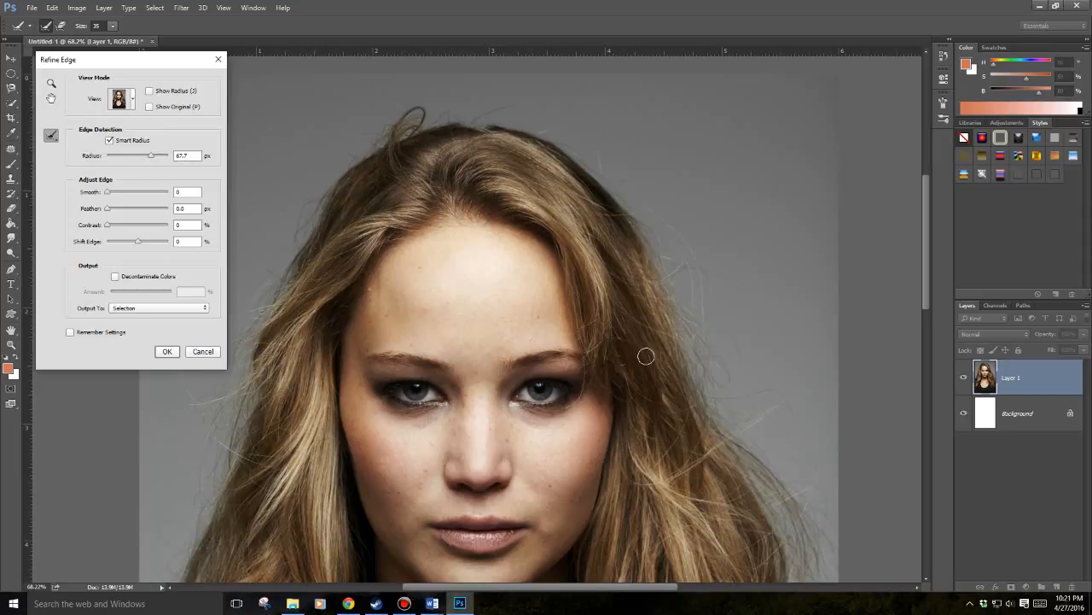
scroll(785, 396, "down", 2)
scroll(785, 395, "down", 2)
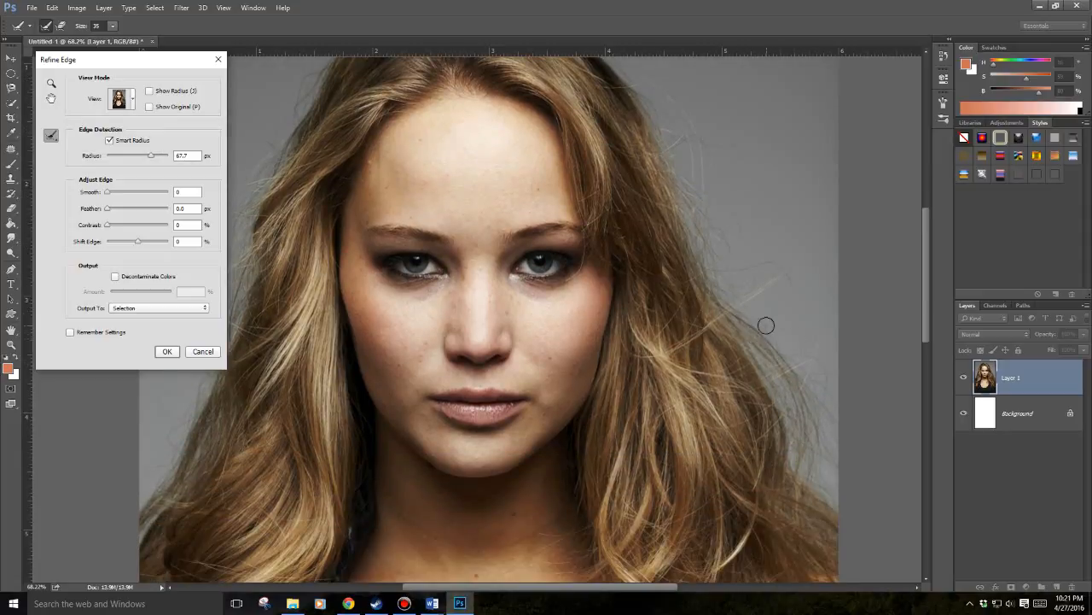
mouse_move(719, 311)
left_mouse_down()
mouse_move(784, 355)
mouse_move(809, 440)
mouse_move(756, 338)
mouse_move(802, 393)
mouse_move(778, 366)
mouse_move(794, 379)
mouse_move(799, 356)
mouse_move(825, 367)
mouse_move(829, 425)
mouse_move(810, 371)
mouse_move(827, 418)
mouse_move(816, 428)
mouse_move(821, 475)
mouse_move(804, 440)
mouse_move(802, 477)
mouse_move(753, 354)
mouse_move(798, 476)
mouse_move(824, 501)
mouse_move(821, 472)
mouse_move(817, 498)
mouse_move(844, 518)
mouse_move(836, 543)
mouse_move(786, 521)
mouse_move(837, 516)
mouse_move(784, 455)
mouse_move(793, 481)
mouse_move(755, 410)
mouse_move(739, 328)
mouse_move(699, 255)
mouse_move(723, 296)
mouse_move(757, 265)
mouse_move(789, 266)
mouse_move(770, 268)
mouse_move(748, 301)
mouse_move(777, 278)
mouse_move(758, 296)
mouse_move(720, 293)
mouse_move(670, 168)
mouse_move(703, 207)
mouse_move(695, 171)
mouse_move(658, 145)
mouse_move(643, 111)
mouse_move(664, 181)
mouse_move(624, 103)
mouse_move(635, 103)
mouse_move(658, 156)
mouse_move(692, 260)
mouse_move(661, 207)
mouse_move(724, 374)
mouse_move(715, 293)
mouse_move(714, 313)
mouse_move(672, 250)
mouse_move(707, 354)
mouse_move(724, 353)
mouse_move(790, 483)
mouse_move(826, 496)
left_mouse_up()
left_click(132, 100)
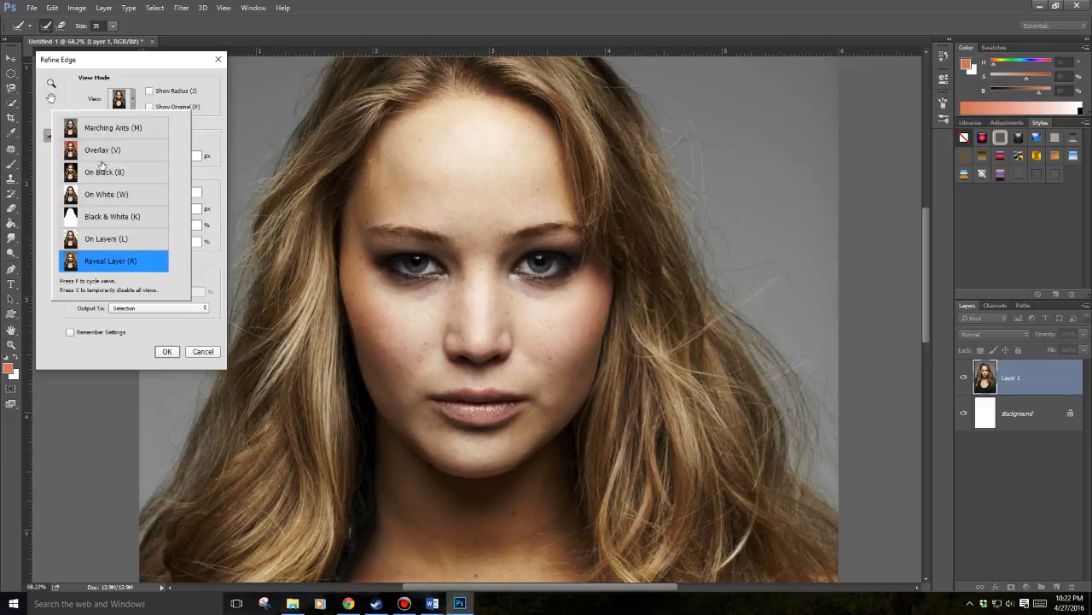
left_click(108, 240)
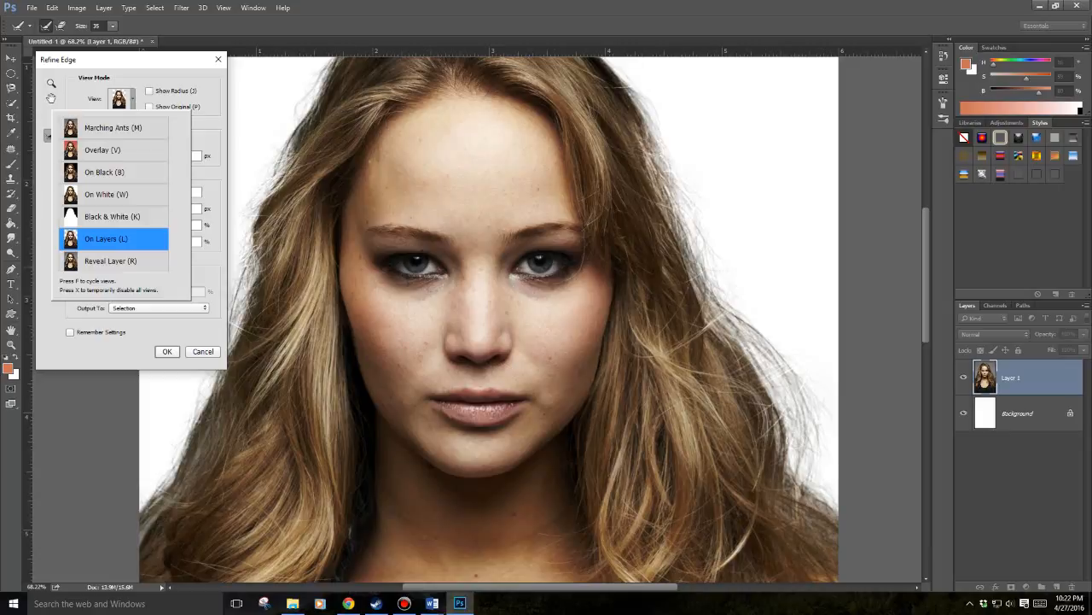
Brush over the loose curl on top of the head with the Refine Radius Tool to recover it
scroll(649, 393, "up", 2)
scroll(658, 391, "up", 2)
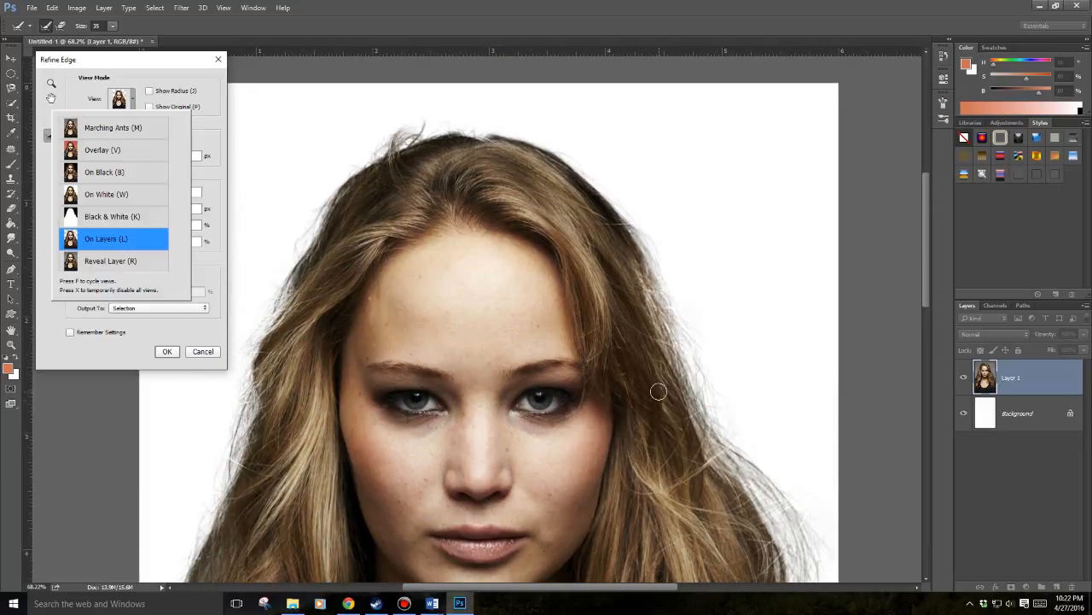
left_click(396, 163)
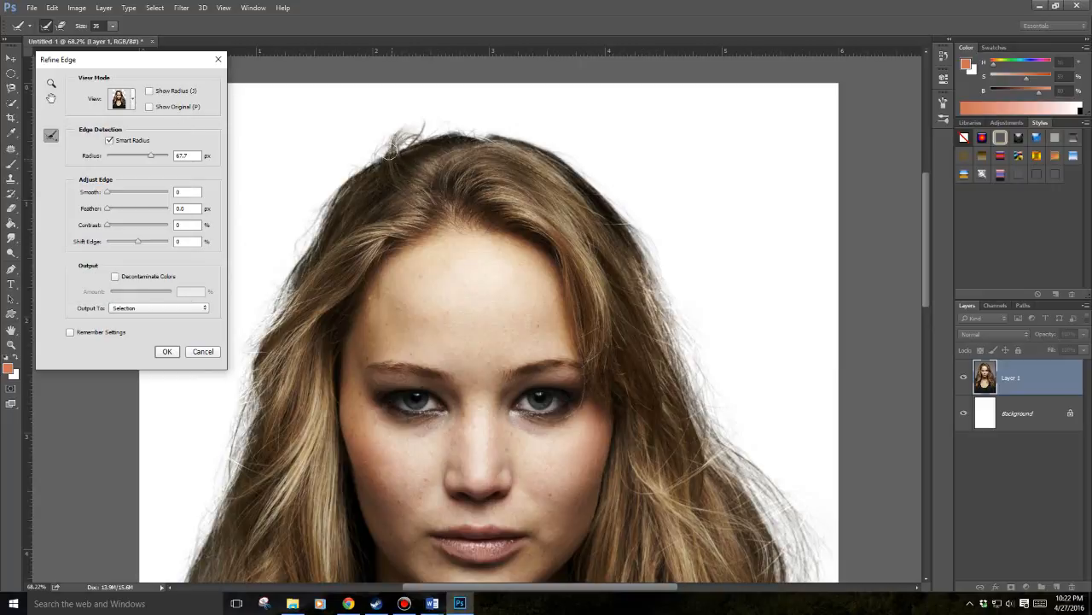
mouse_move(394, 159)
left_mouse_down()
mouse_move(393, 135)
mouse_move(419, 125)
mouse_move(395, 154)
mouse_move(414, 135)
left_mouse_up()
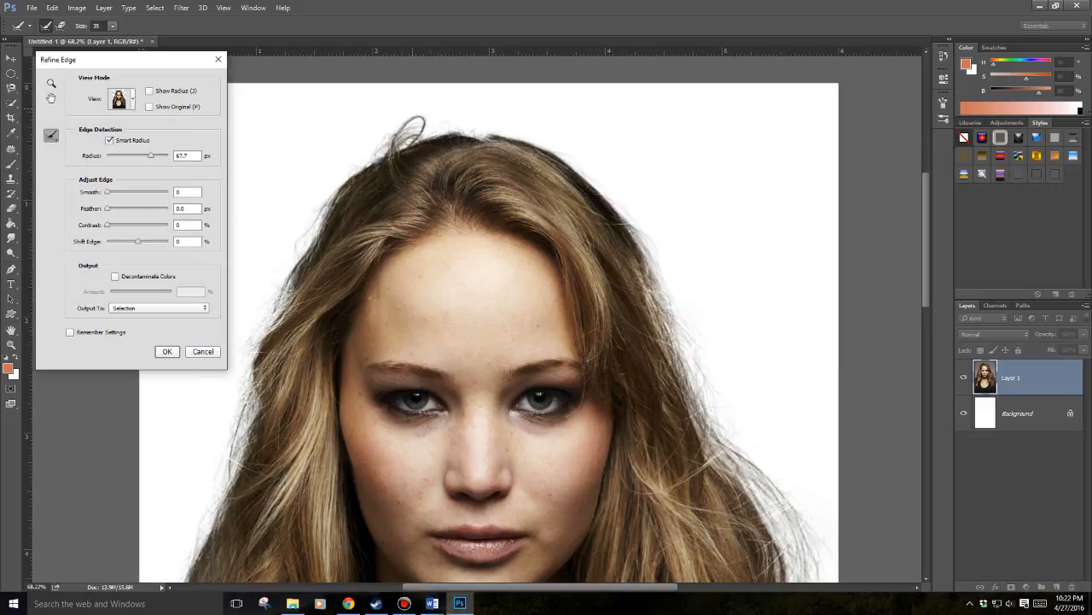
Refine the hair edge along the image's left side, from beside the forehead down toward the shoulder
scroll(324, 270, "down", 2)
mouse_move(292, 218)
left_mouse_down()
mouse_move(242, 270)
mouse_move(260, 287)
mouse_move(242, 320)
mouse_move(264, 269)
mouse_move(237, 409)
mouse_move(244, 363)
mouse_move(320, 359)
left_mouse_up()
scroll(319, 359, "down", 2)
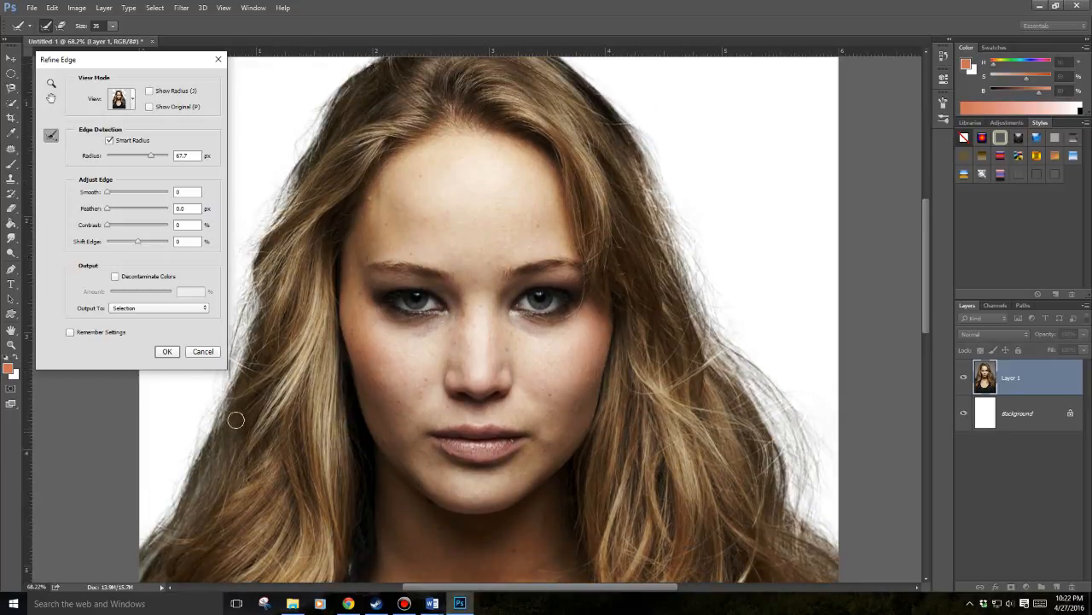
mouse_move(194, 461)
left_mouse_down()
mouse_move(244, 356)
mouse_move(301, 377)
left_mouse_up()
Output the refined selection as a Layer Mask on Layer 1
left_click(186, 309)
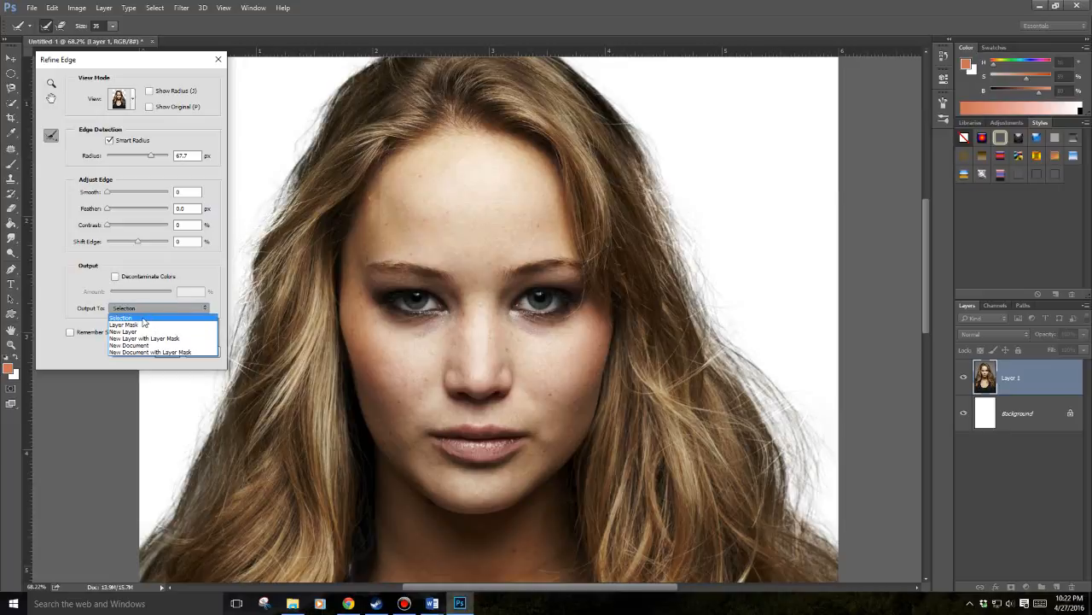
left_click(141, 326)
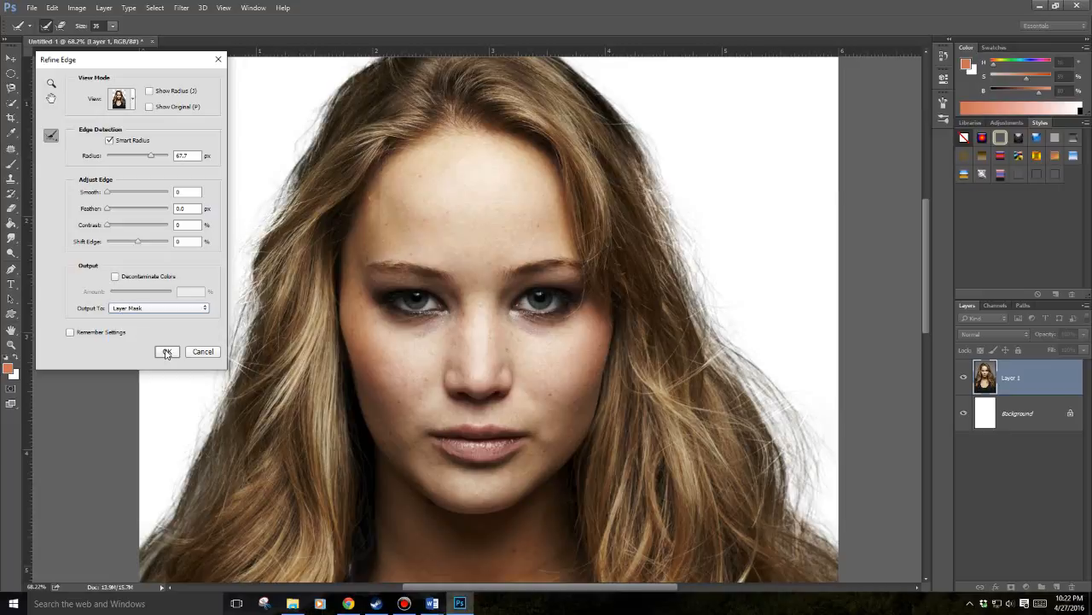
left_click(166, 351)
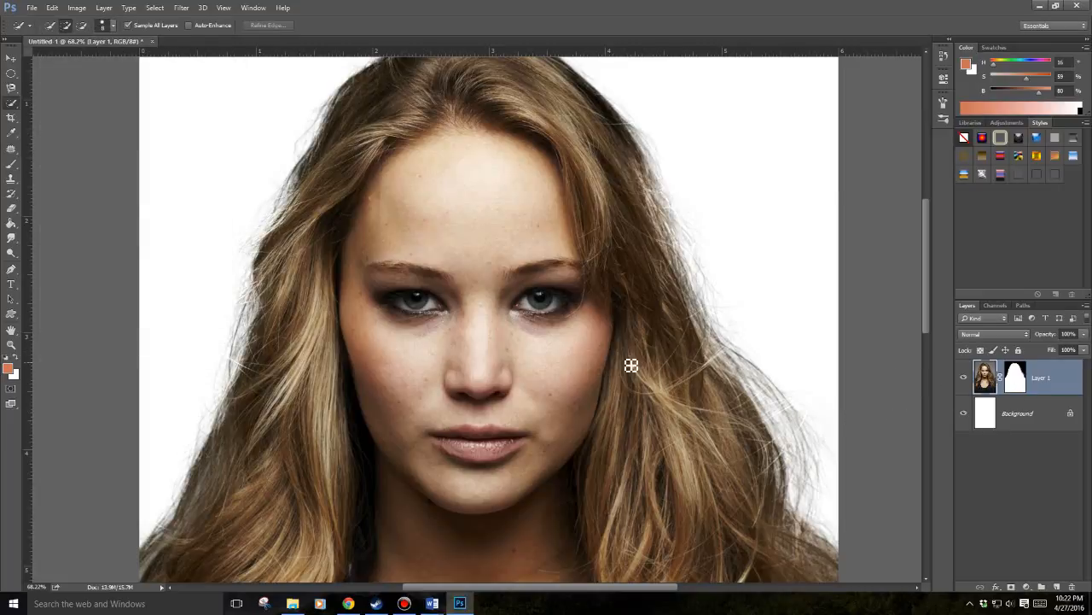
Paint brown (#945944) on the Background layer behind both sides of the woman's hair with a large Brush
scroll(632, 363, "down", 5)
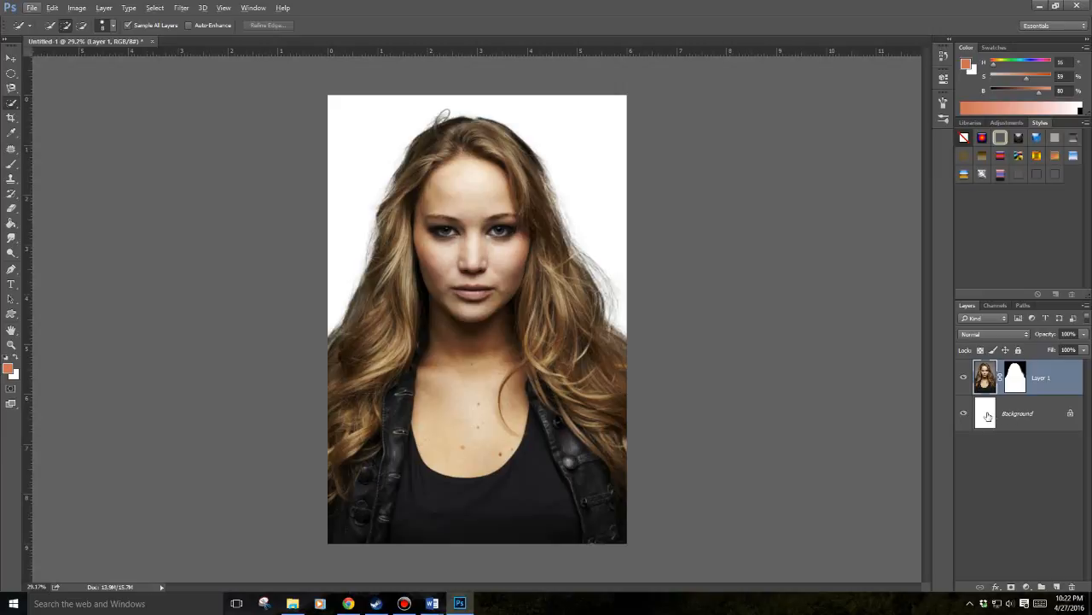
left_click(988, 417)
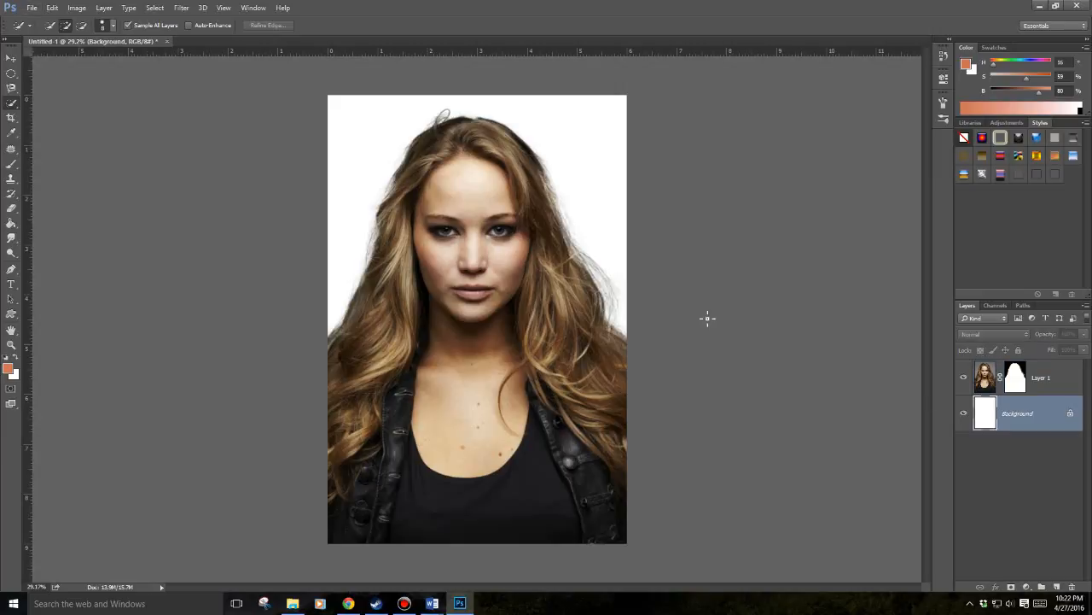
left_click(12, 163)
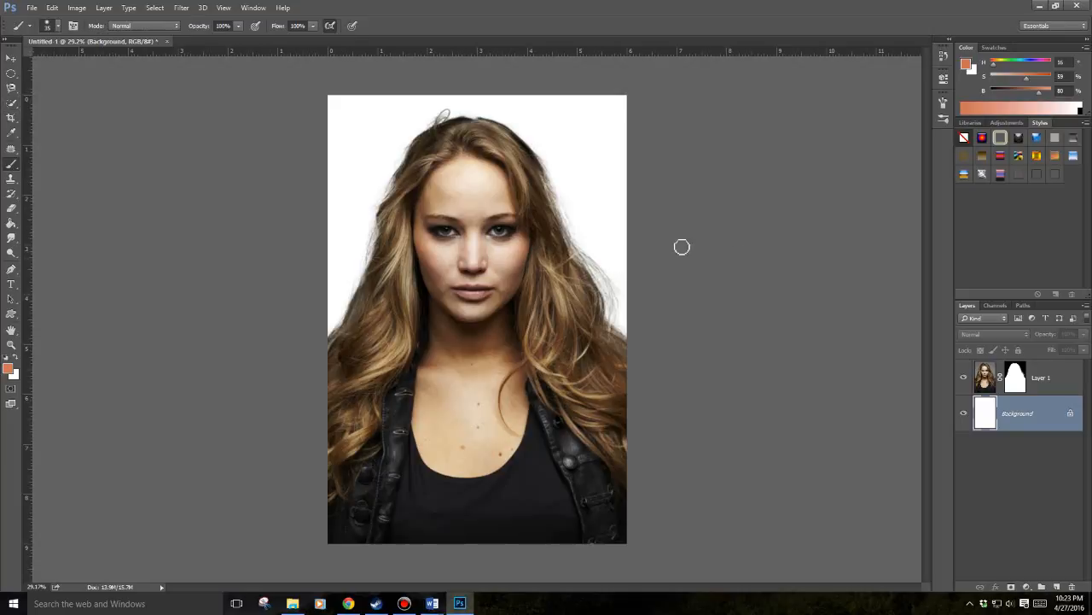
left_click(967, 65)
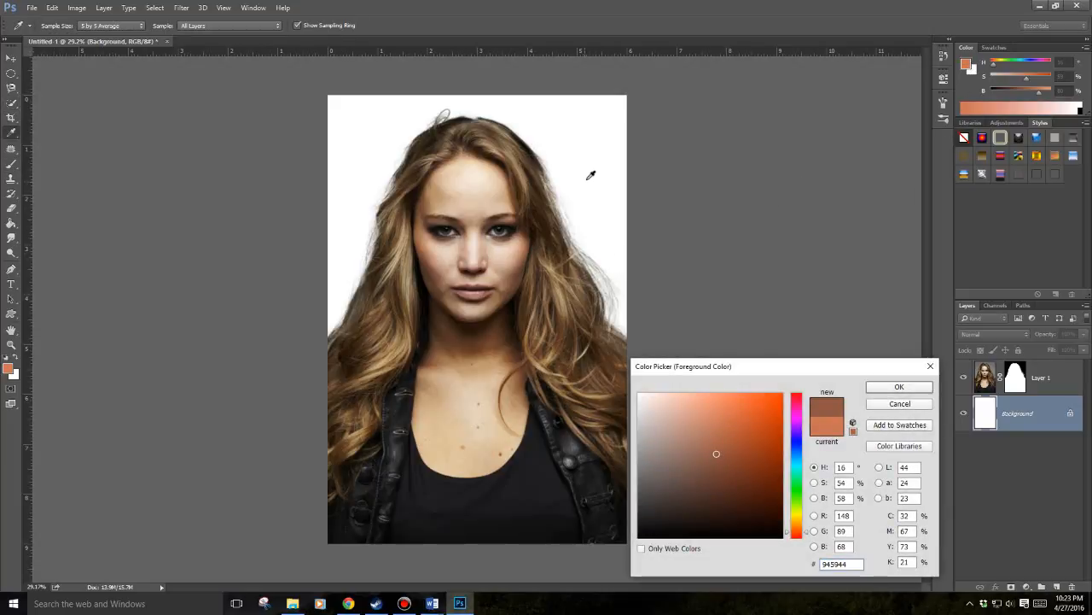
left_click(900, 387)
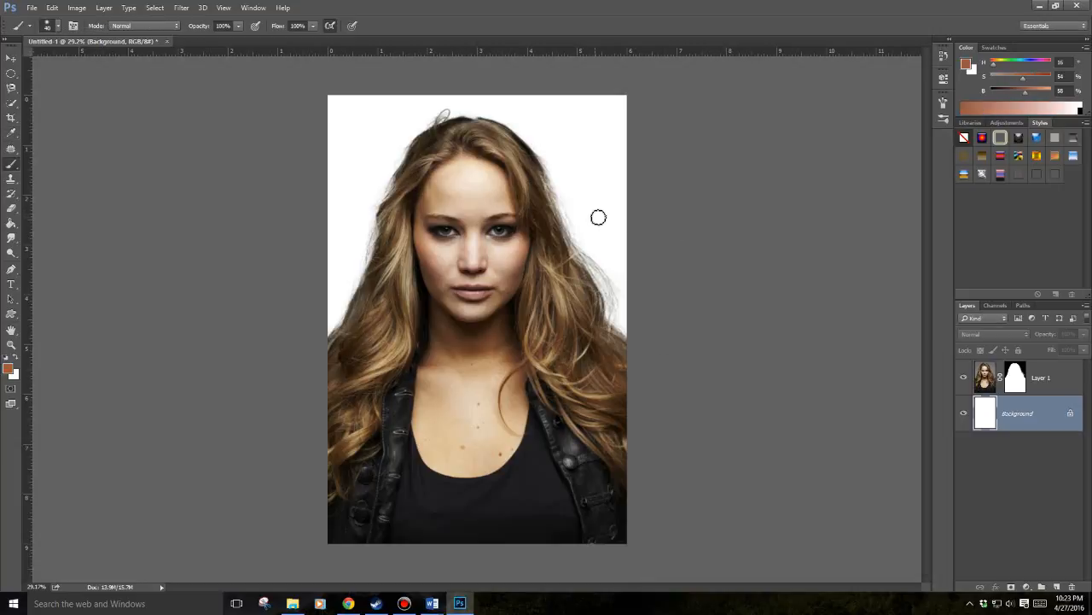
mouse_move(588, 163)
left_mouse_down()
mouse_move(469, 224)
mouse_move(579, 242)
mouse_move(581, 226)
mouse_move(495, 186)
mouse_move(387, 181)
mouse_move(334, 280)
mouse_move(371, 170)
left_mouse_up()
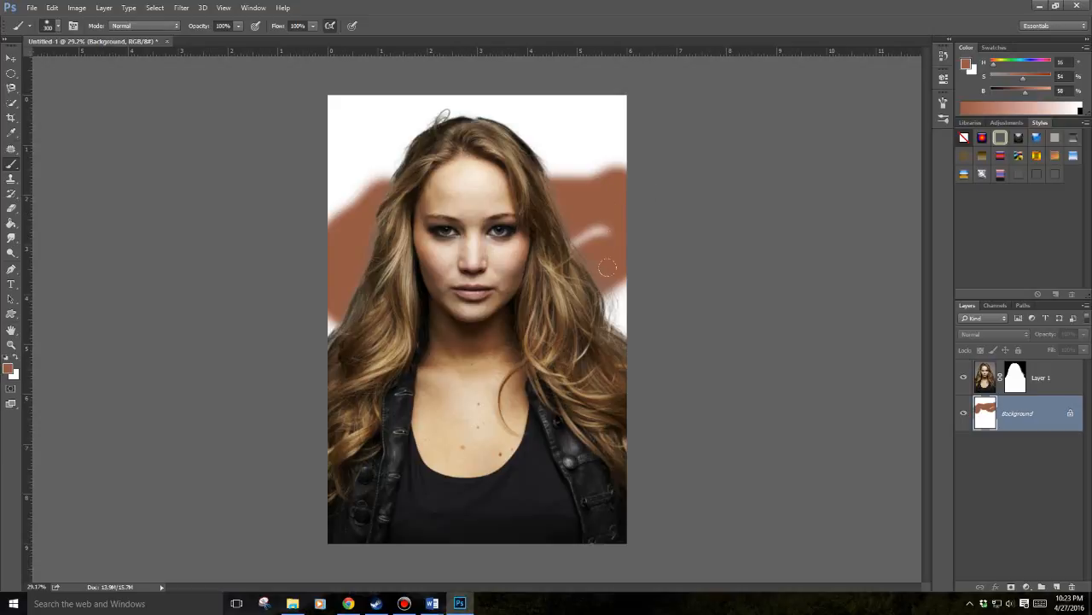
Check the fine hair strands against the brown paint up close, then undo the painting on the Background layer
scroll(607, 268, "up", 5)
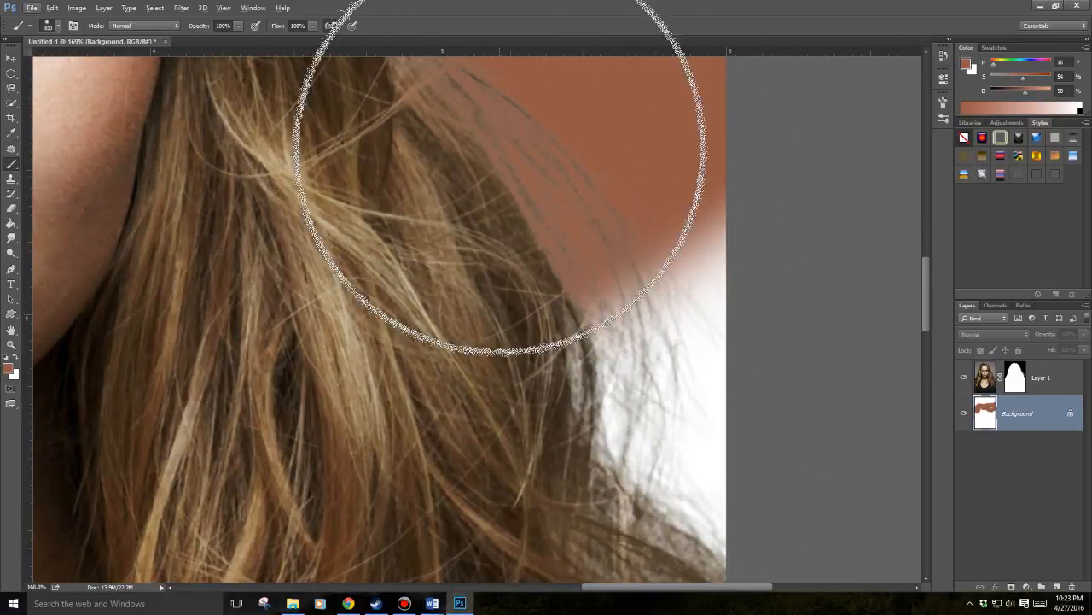
key("bracketleft")
scroll(589, 275, "down", 4)
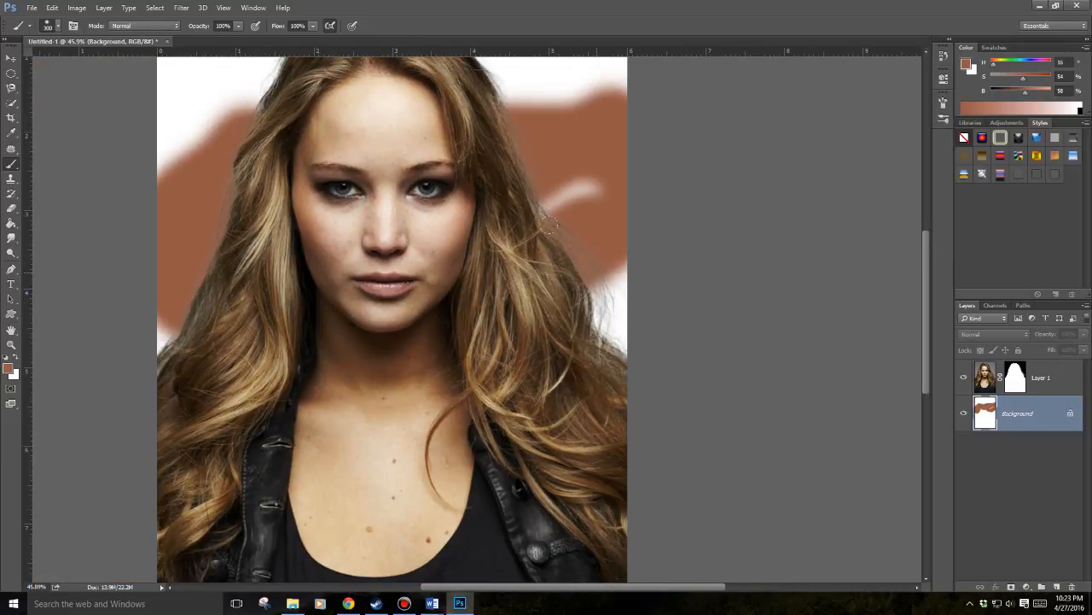
key("ctrl+z")
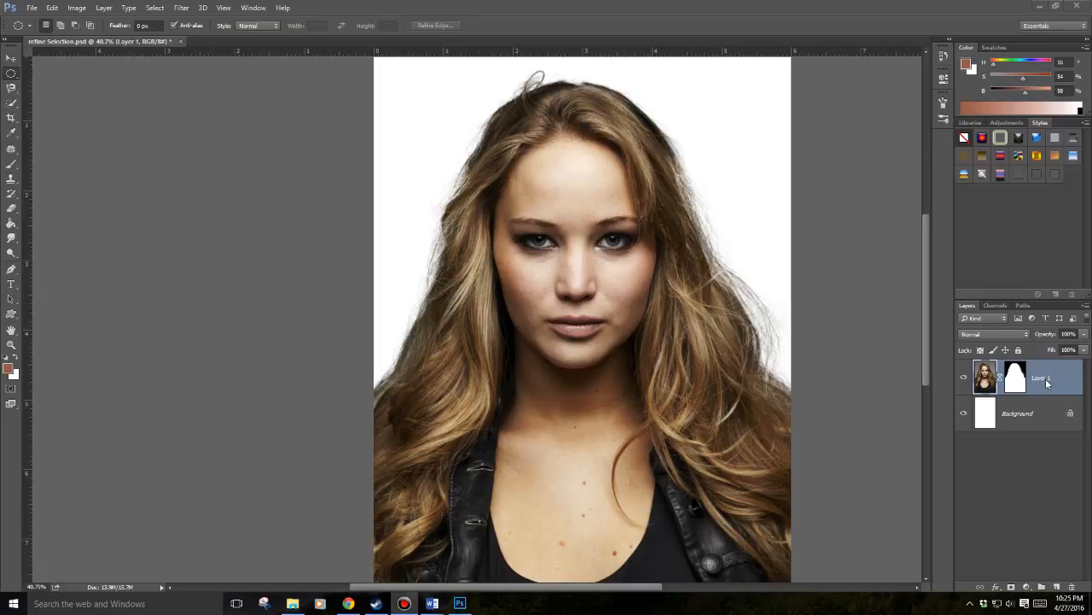
Duplicate Layer 1 and apply the layer mask on the copy
left_click(1041, 379)
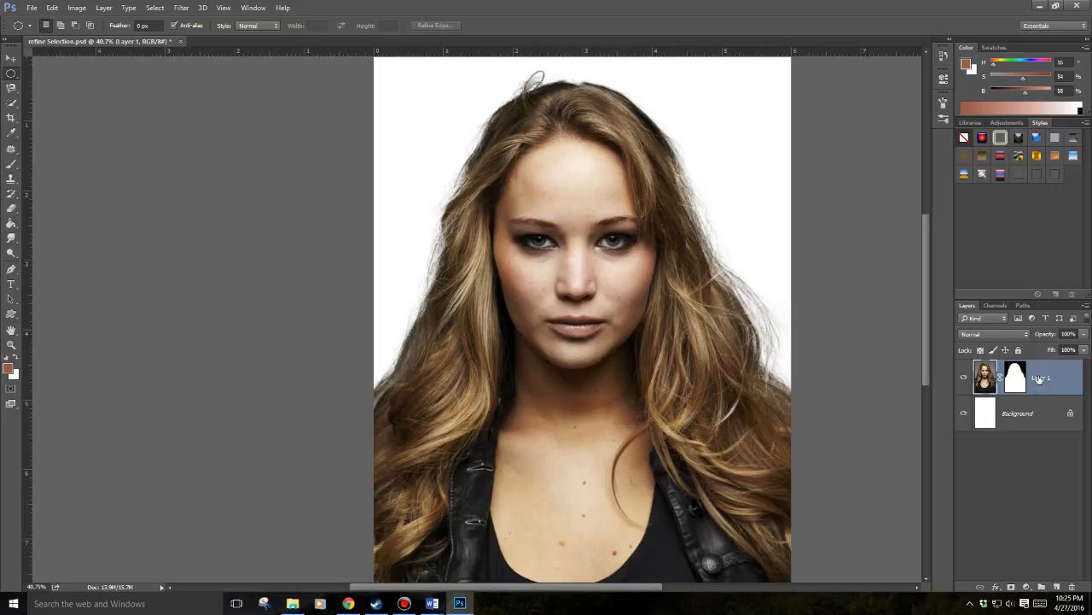
left_click_drag(1037, 378, 1056, 587)
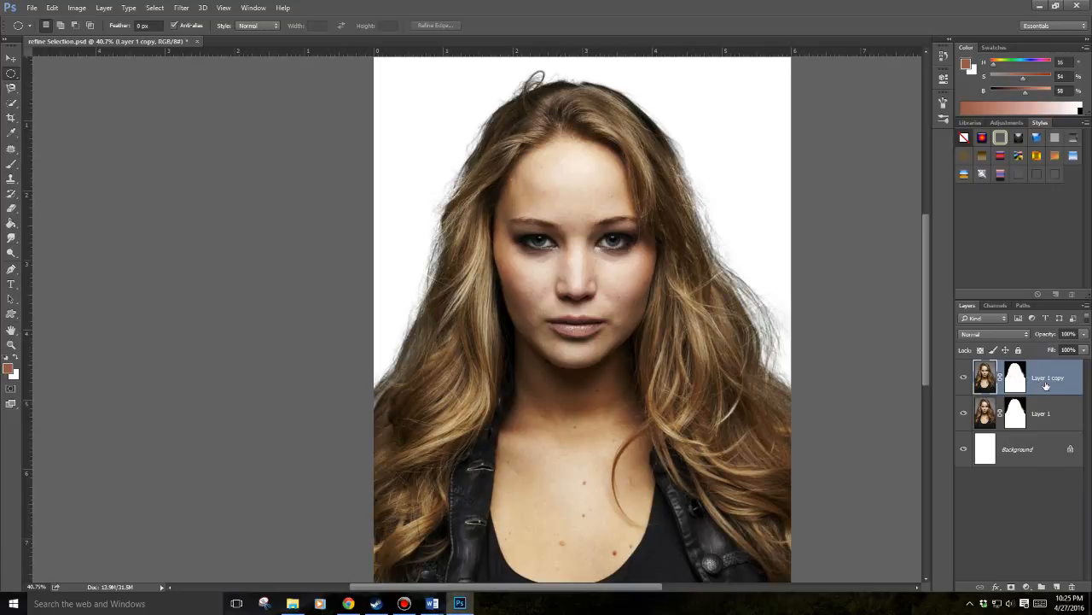
left_click(1018, 376)
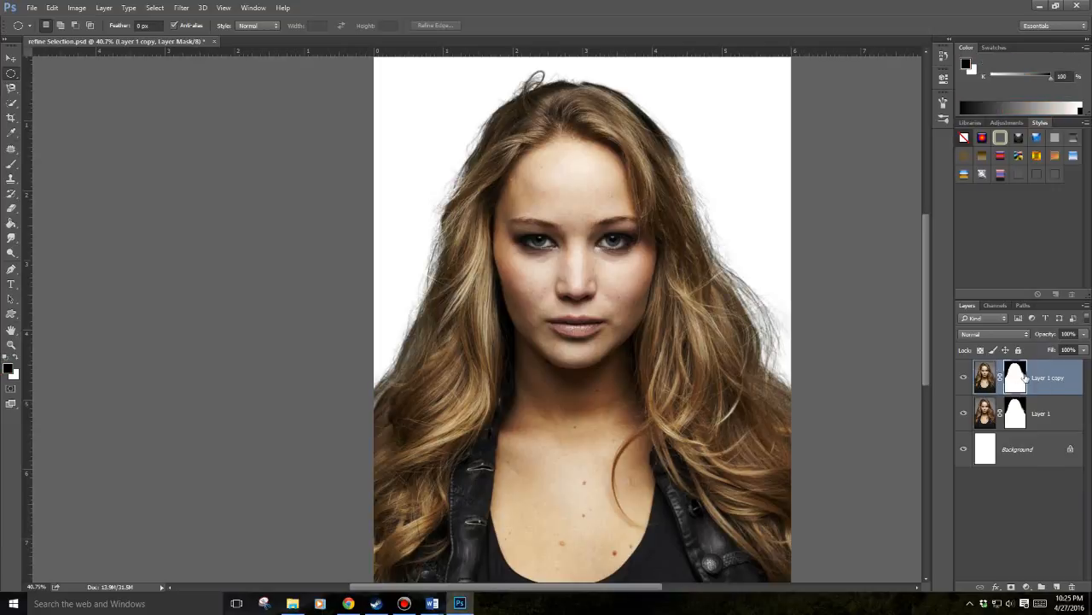
right_click(1021, 380)
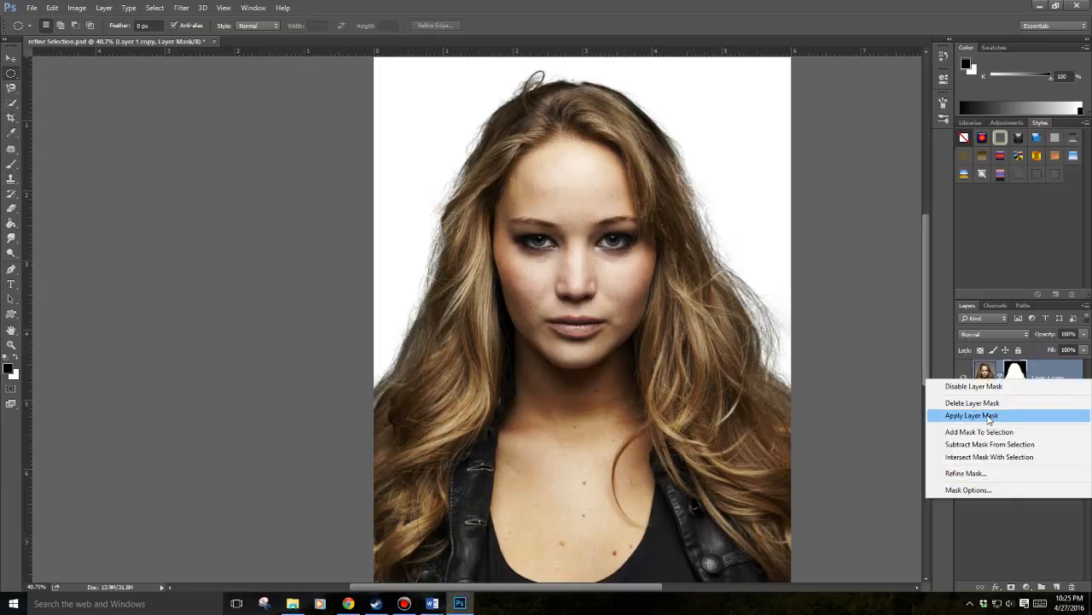
left_click(989, 418)
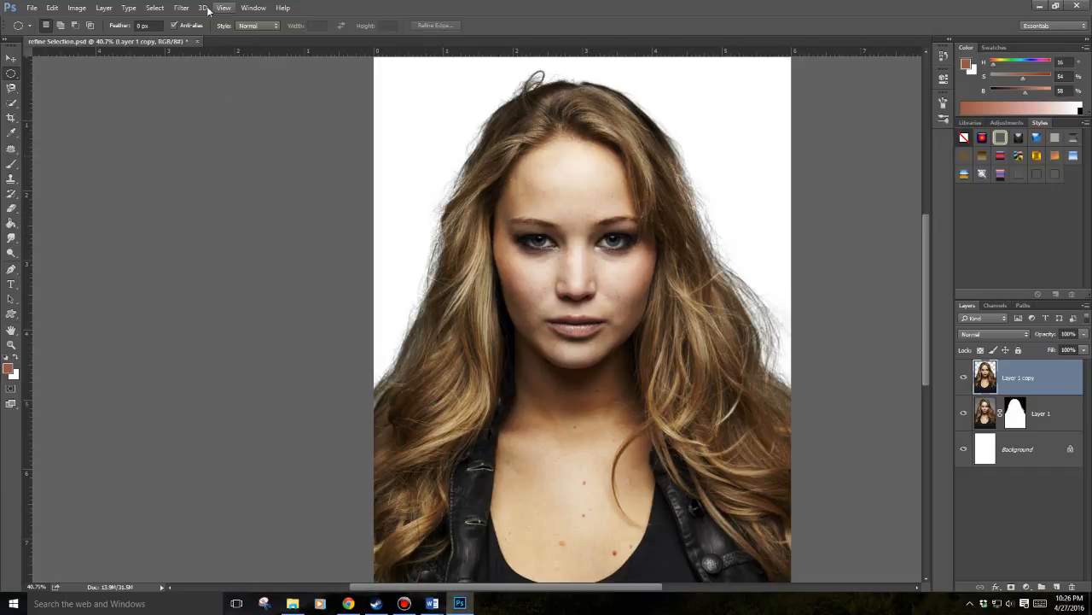
Open the High Pass filter for Layer 1 copy, try out a large radius, then set the radius to 3.7 pixels
left_click(184, 9)
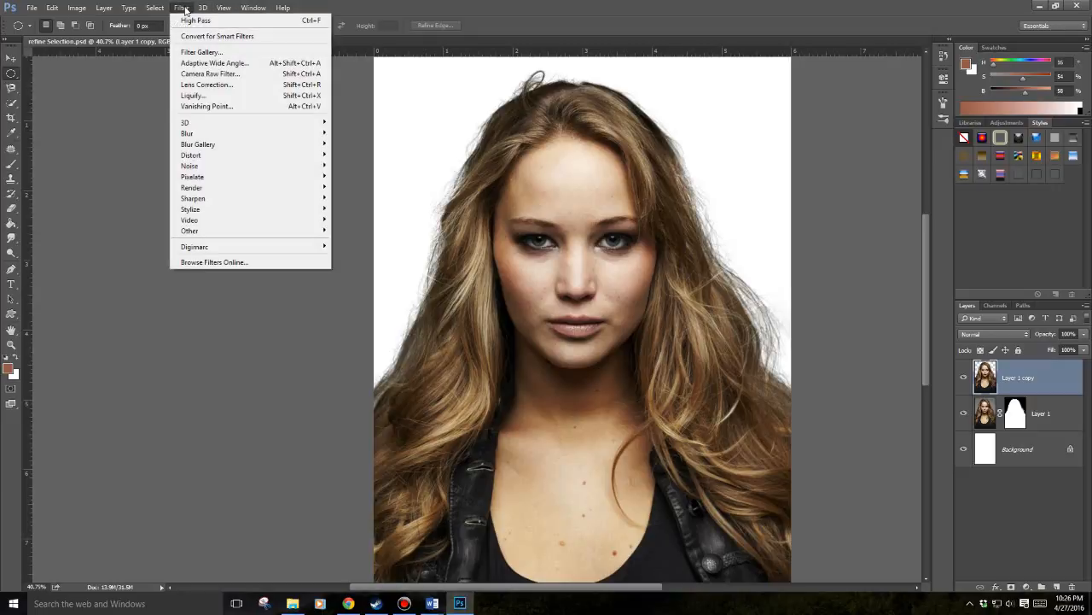
mouse_move(197, 231)
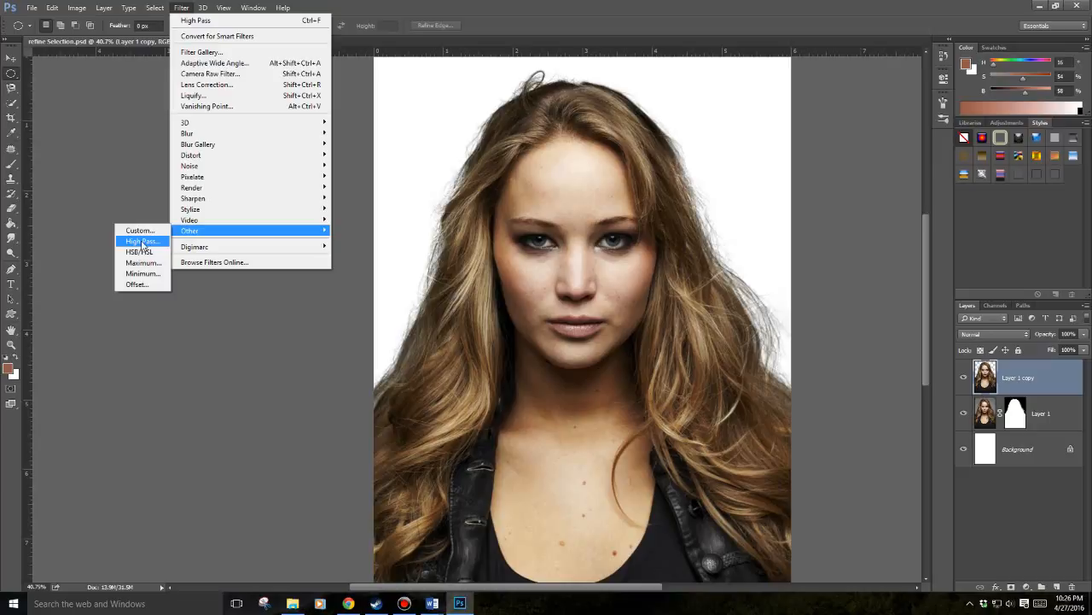
left_click(142, 243)
left_click_drag(269, 114, 178, 148)
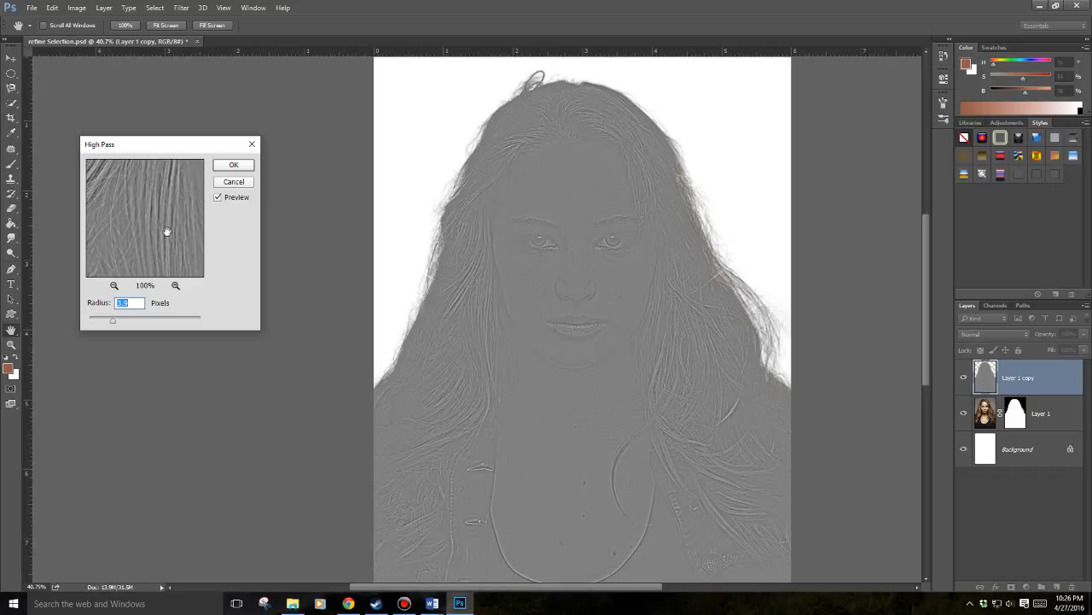
left_click_drag(113, 322, 184, 318)
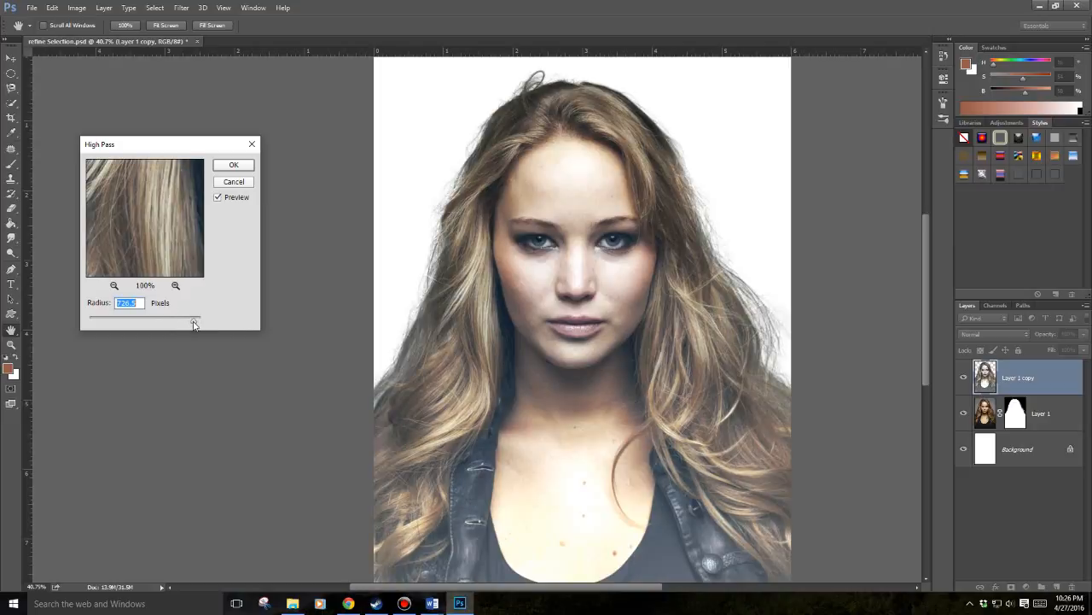
left_click_drag(195, 321, 113, 323)
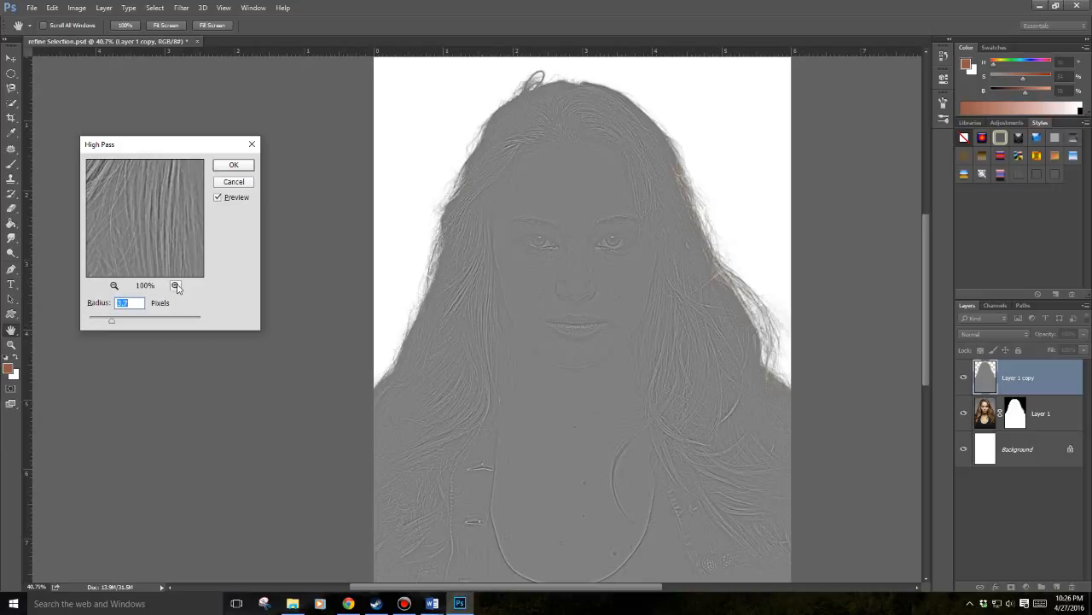
Compare the portrait with and without the High Pass preview, then apply the filter to Layer 1 copy at a 3.7-pixel radius
mouse_move(168, 215)
left_mouse_down()
mouse_move(171, 225)
mouse_move(157, 201)
left_mouse_up()
left_click_drag(193, 146, 529, 217)
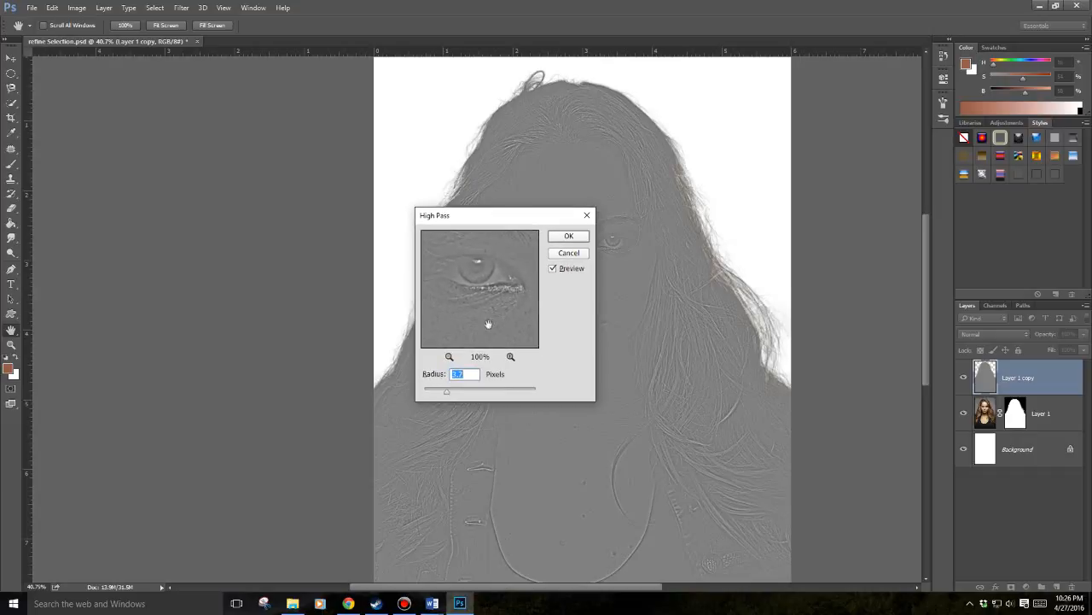
left_click(552, 268)
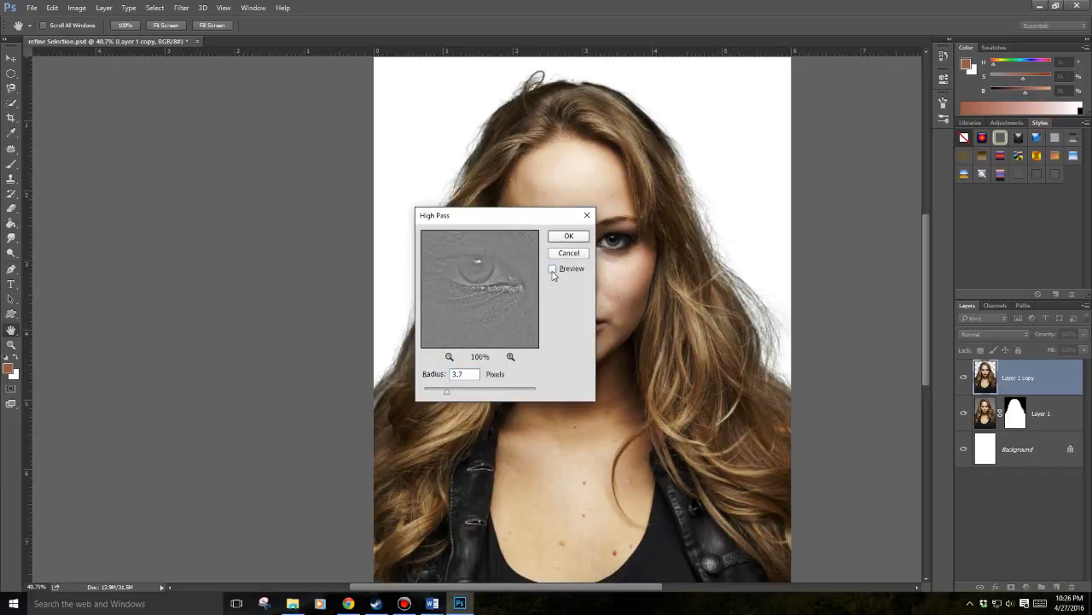
left_click_drag(531, 221, 263, 203)
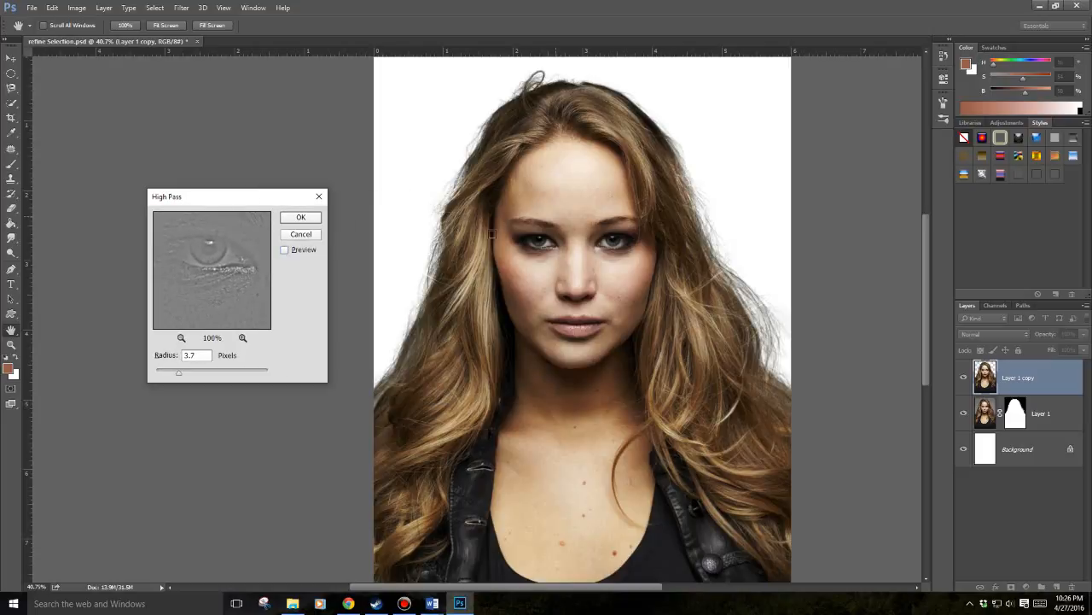
left_click(285, 250)
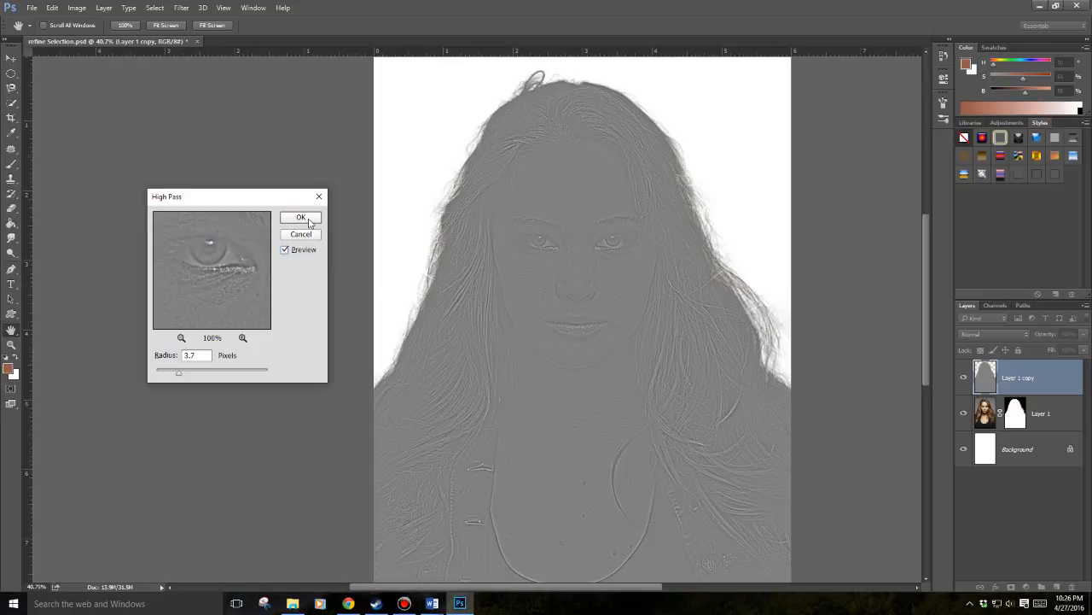
left_click(303, 219)
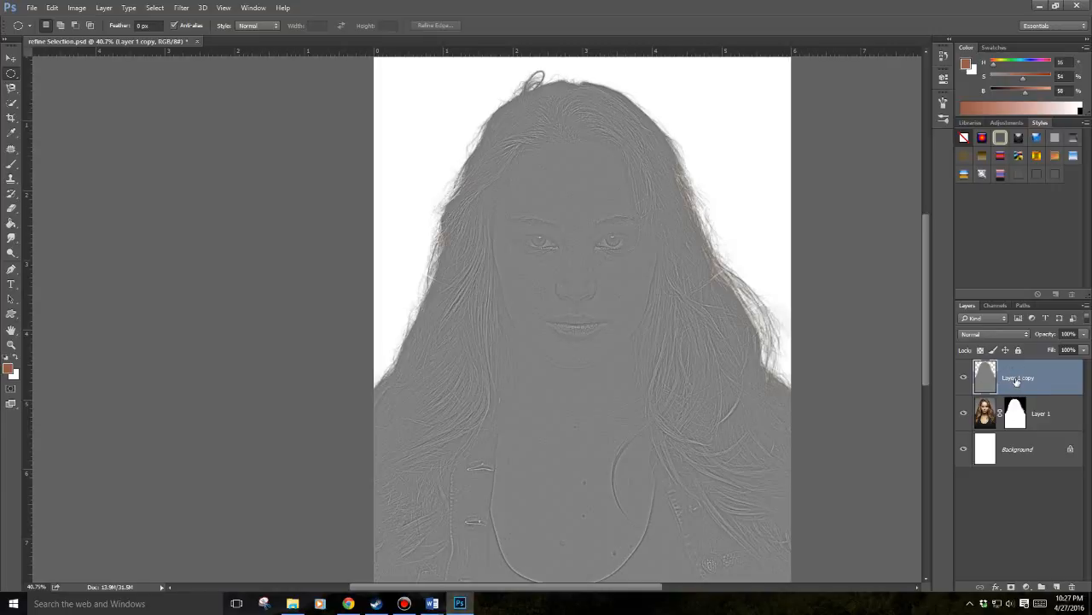
Set Layer 1 copy's blend mode to Overlay and compare the face's sharpness up close with that layer hidden and shown
left_click(987, 336)
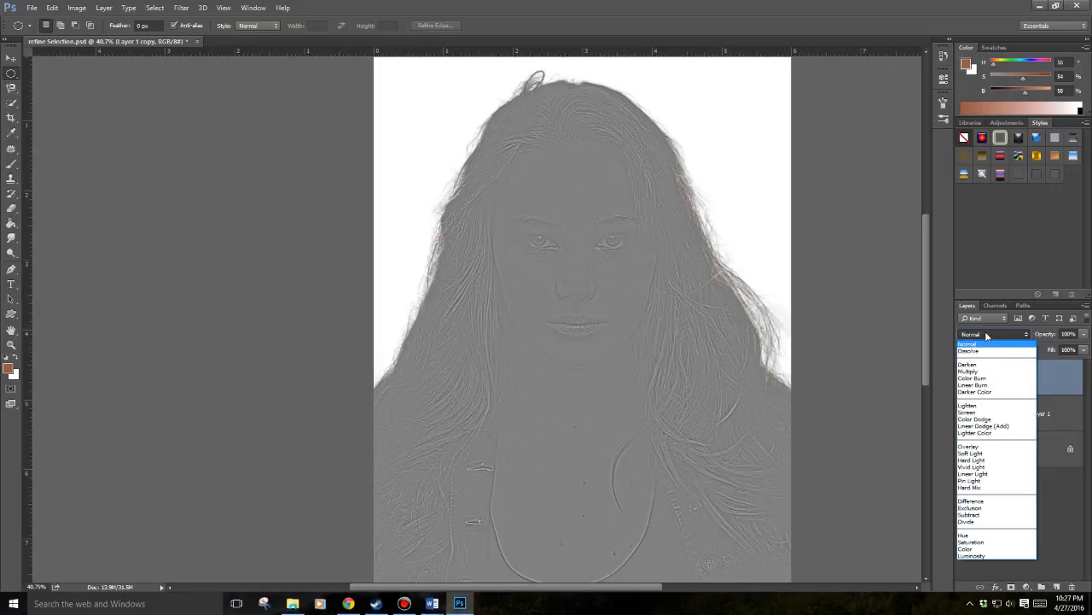
left_click(984, 447)
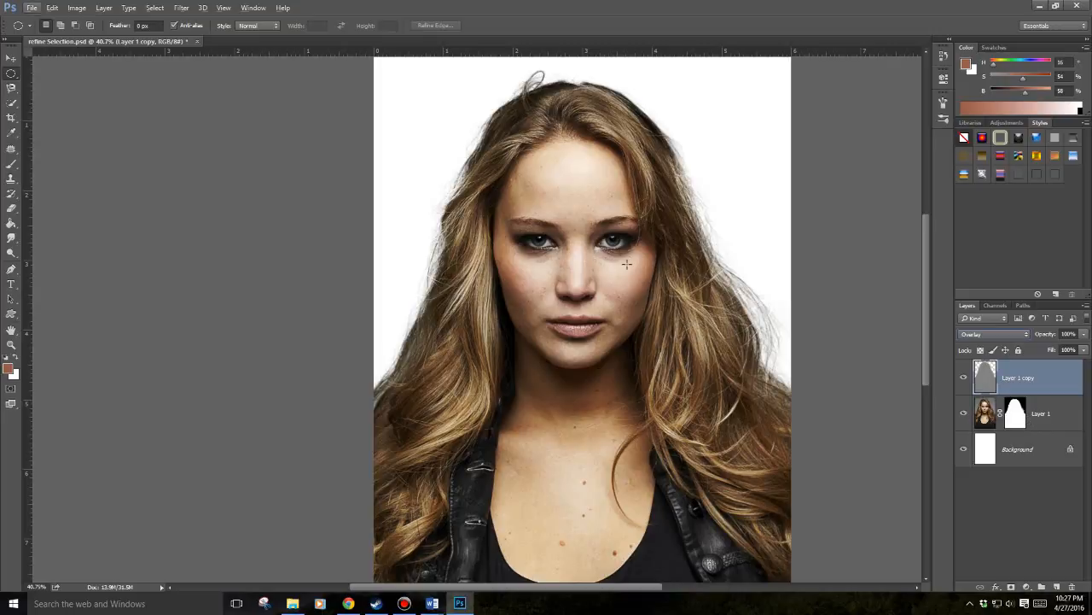
scroll(596, 248, "up", 5)
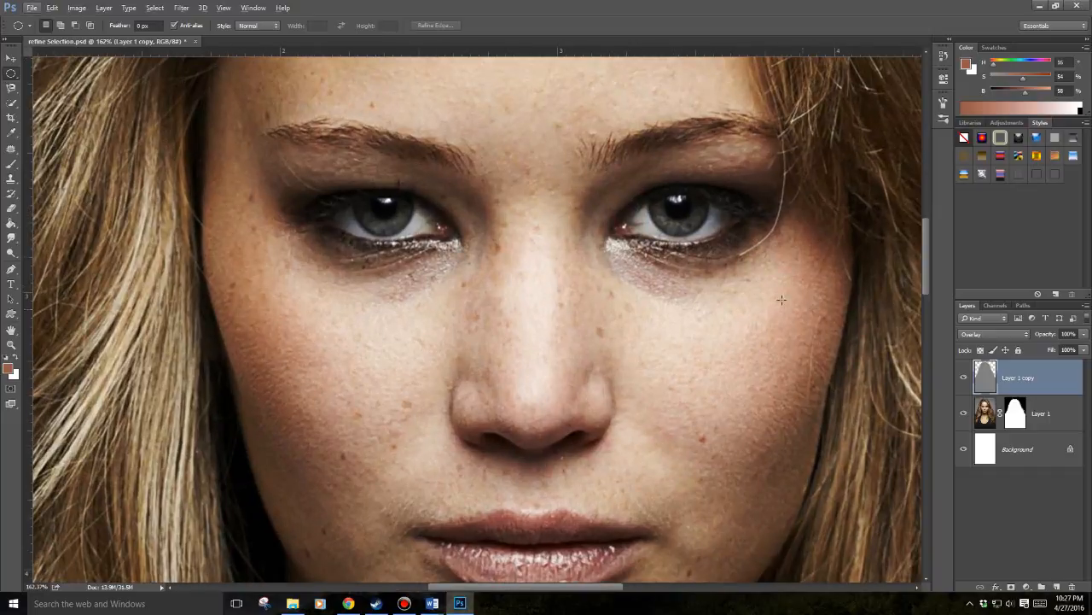
left_click(964, 378)
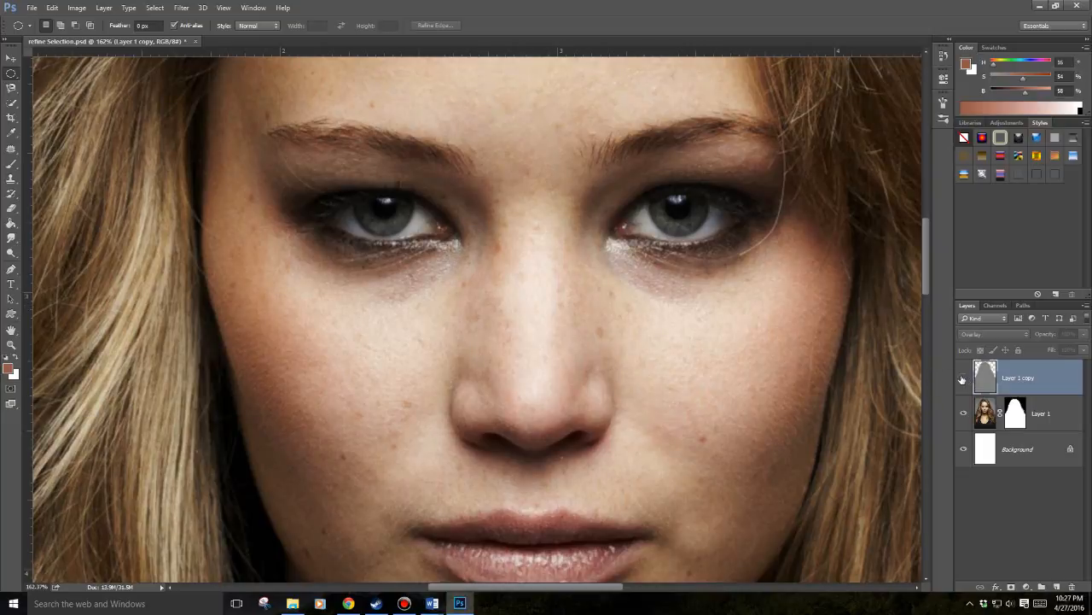
left_click(963, 378)
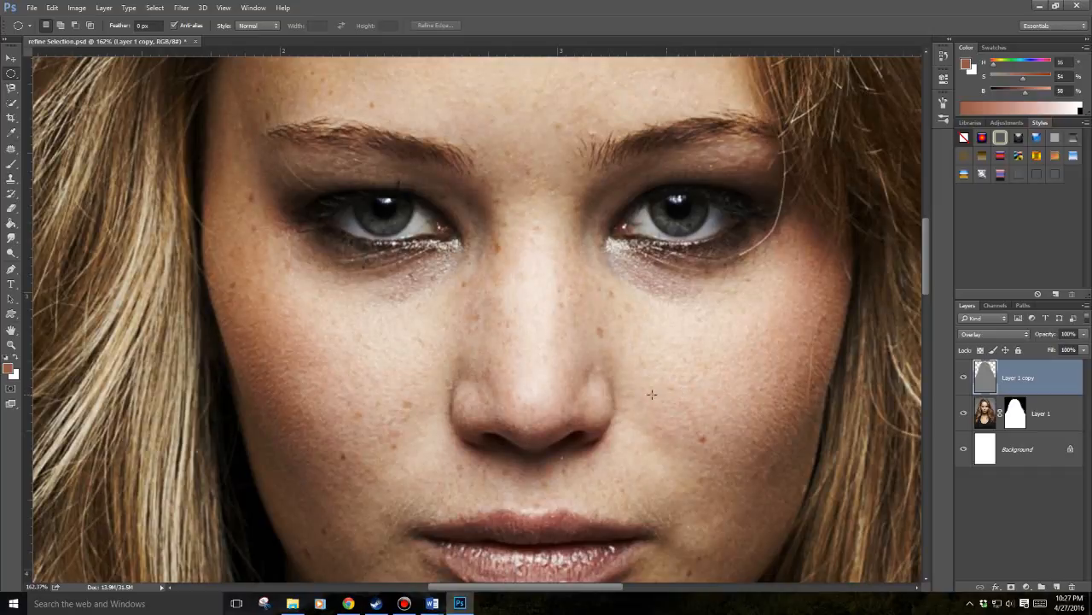
scroll(589, 396, "down", 1)
scroll(579, 390, "down", 5)
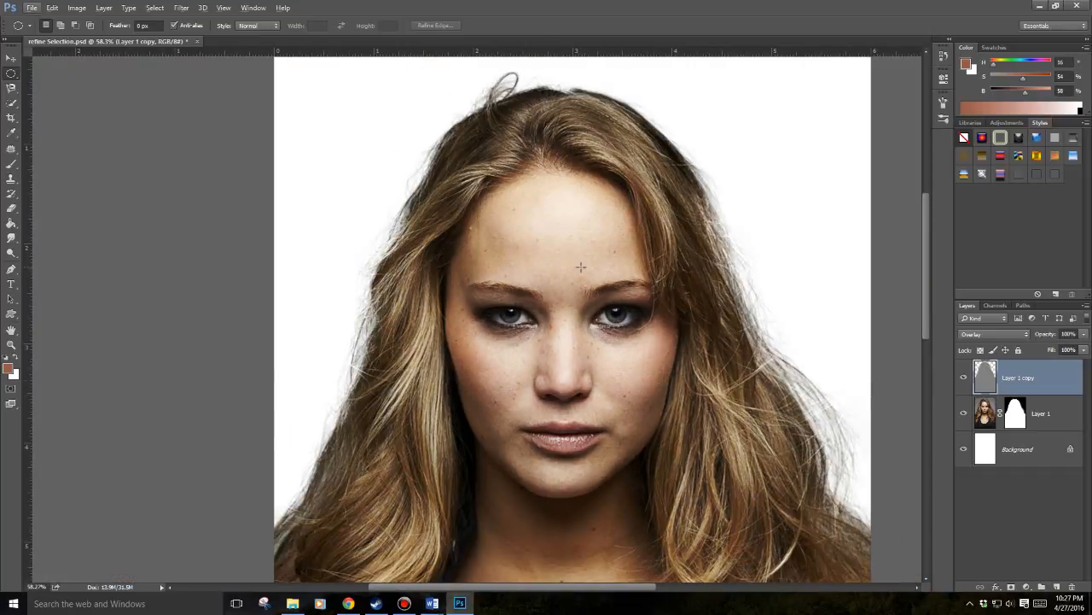